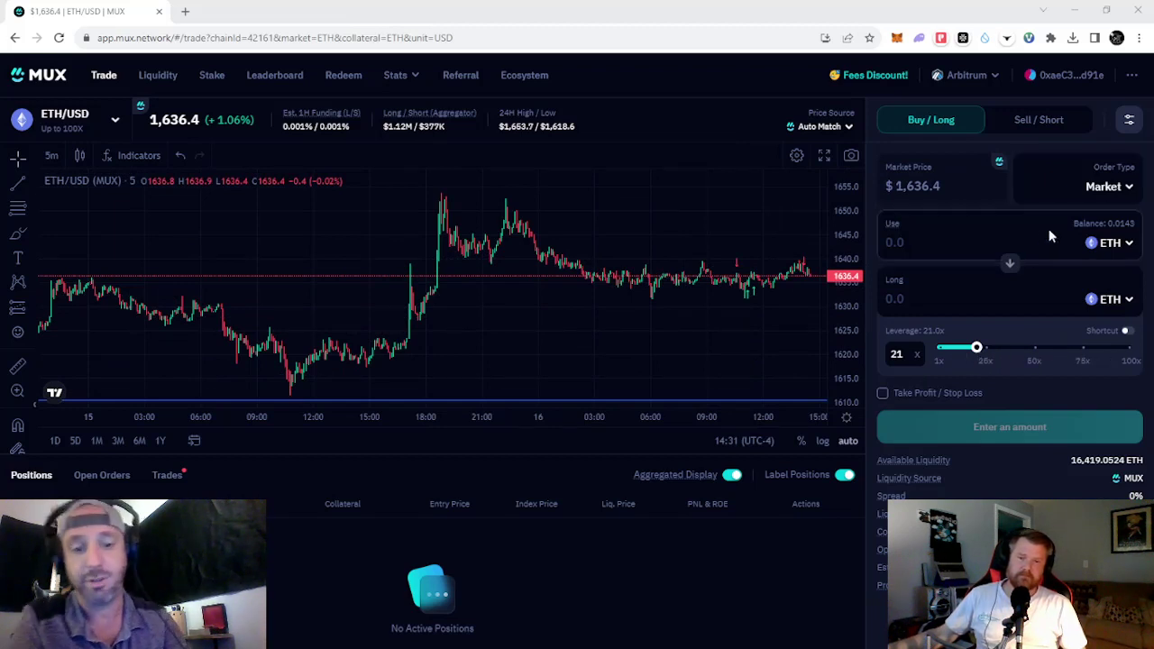
- Enter 0.007 ETH collateral and raise leverage to 100x, sizing a 0.6603 ETH long
click(923, 238)
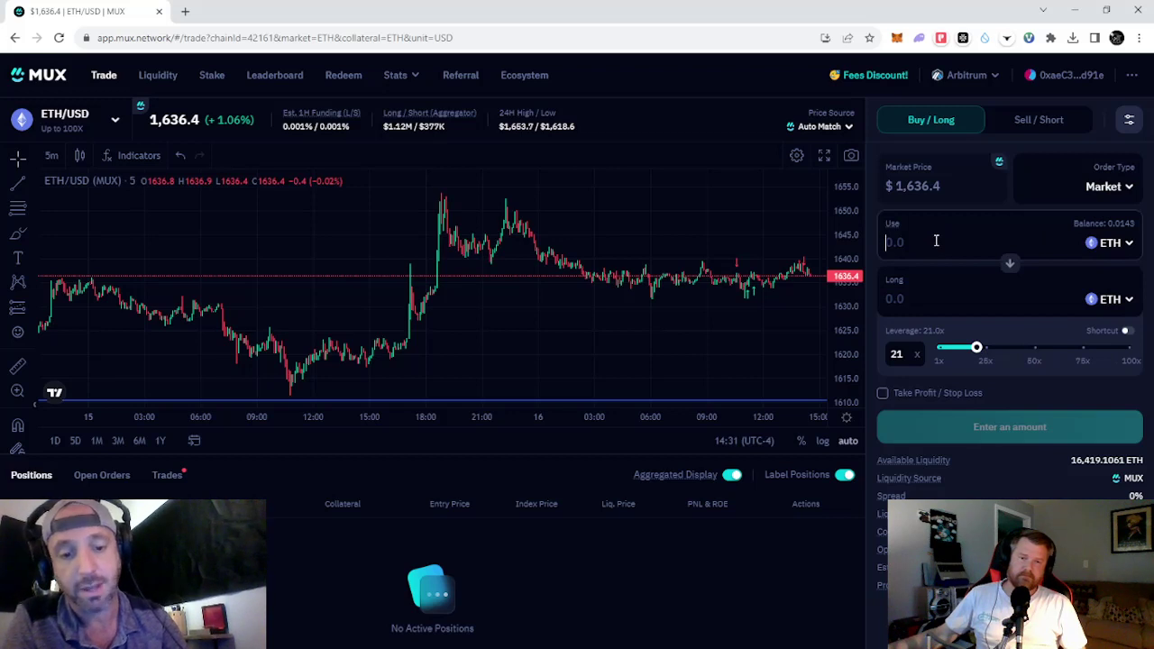
text(0.0)
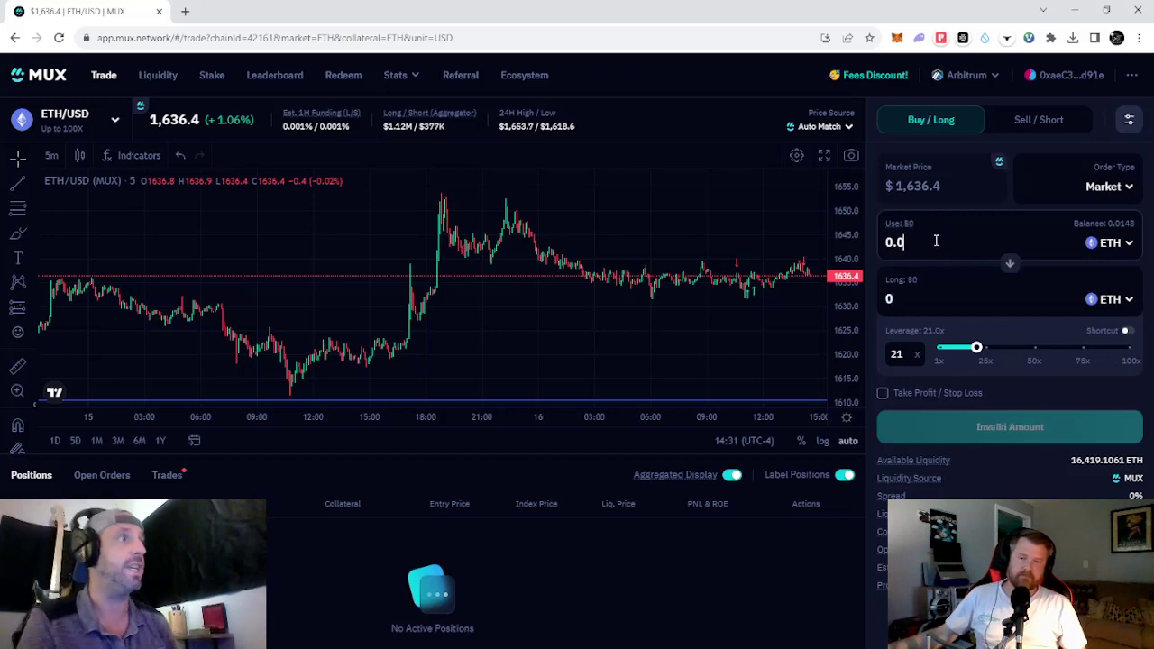
text(07)
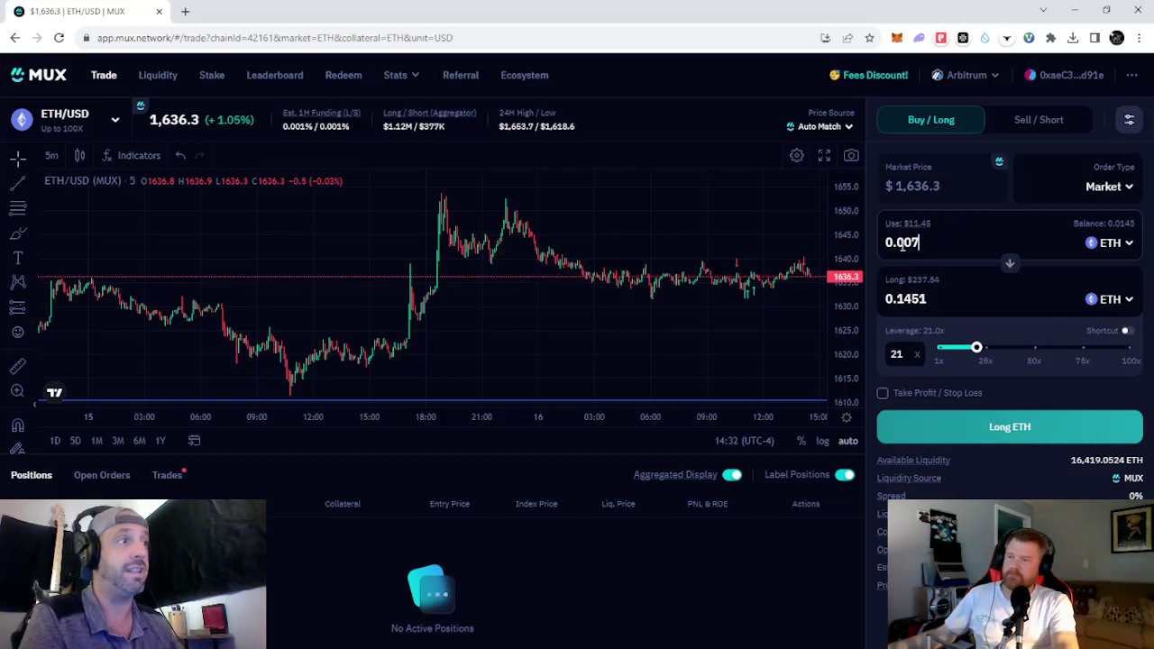
drag(976, 347, 1134, 352)
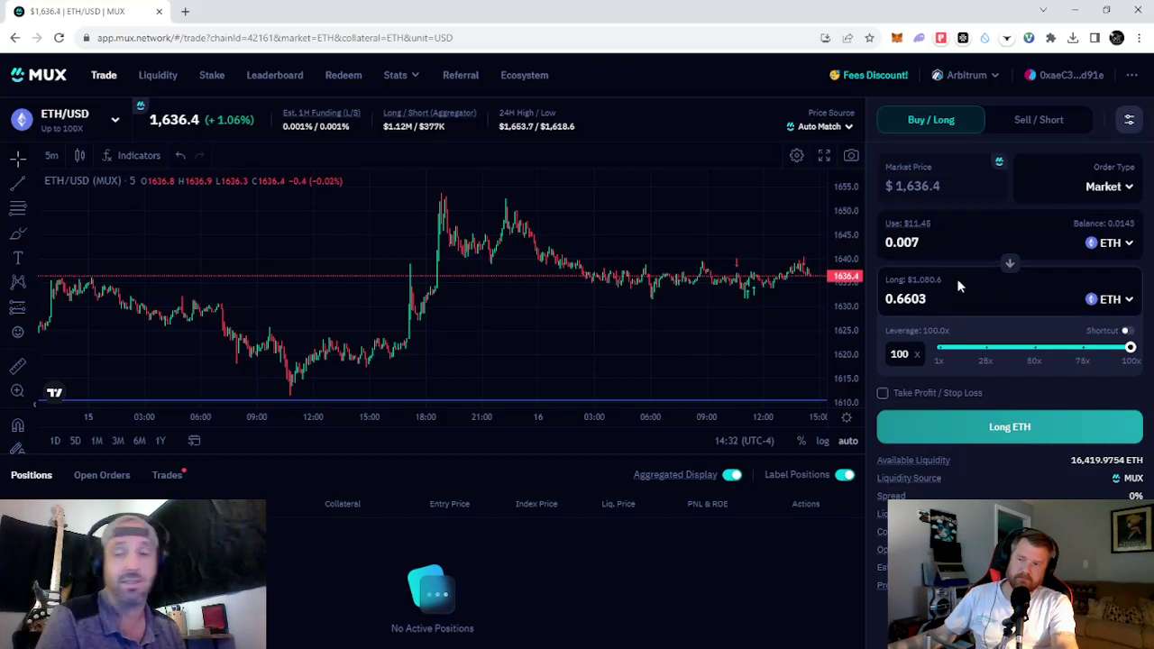
- Highlight the position's dollar size, the collateral value and the liquidation price figures
drag(917, 286, 886, 283)
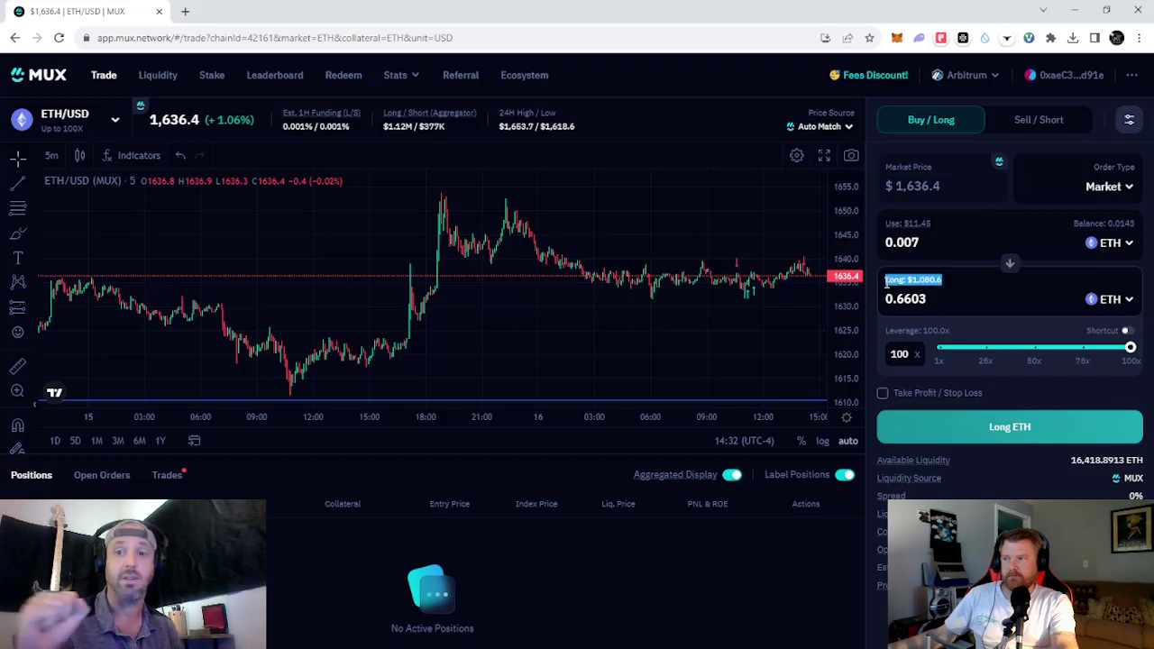
drag(939, 224, 894, 231)
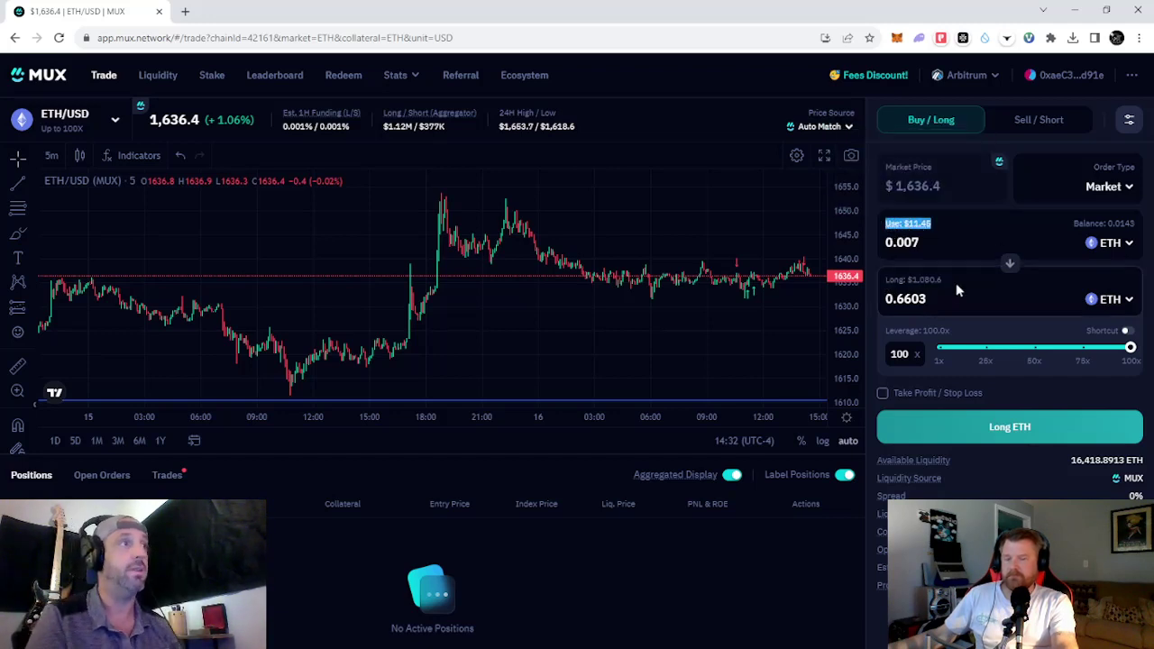
drag(943, 281, 889, 281)
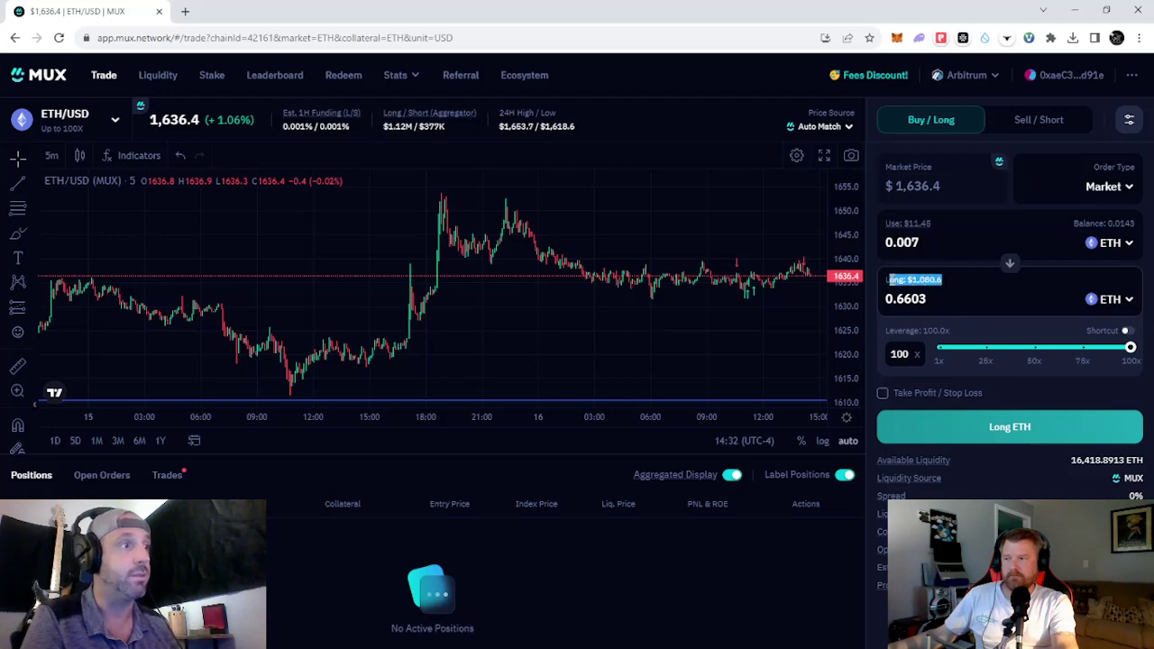
drag(929, 514, 873, 521)
click(873, 521)
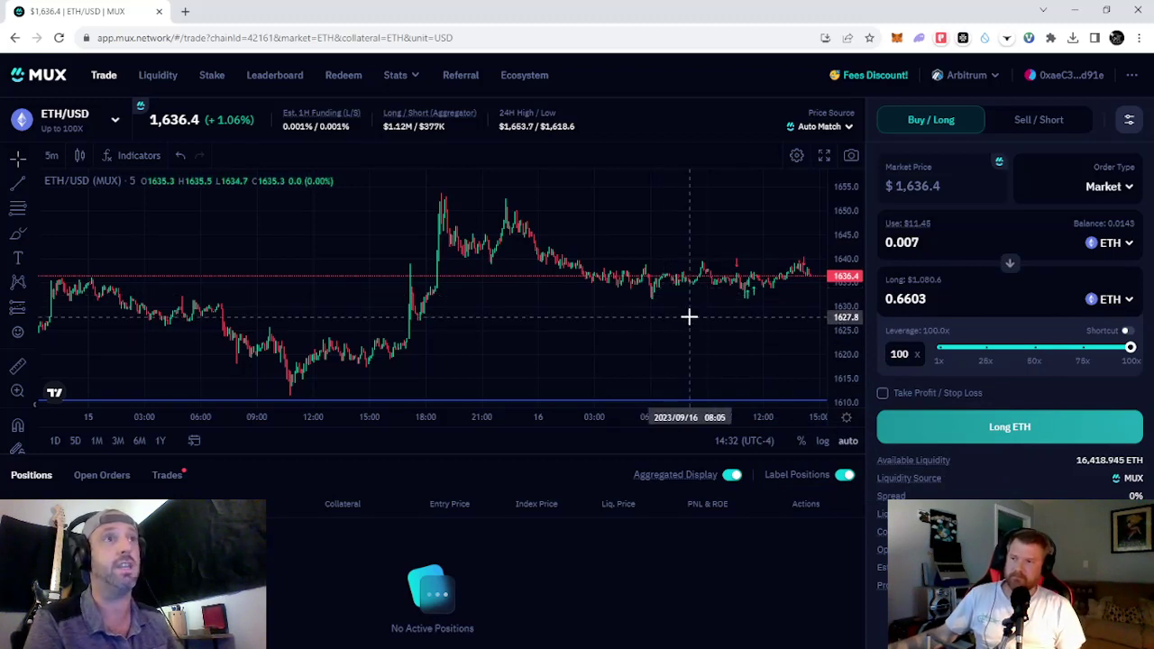
scroll(689, 317, up, 3)
drag(672, 314, 353, 296)
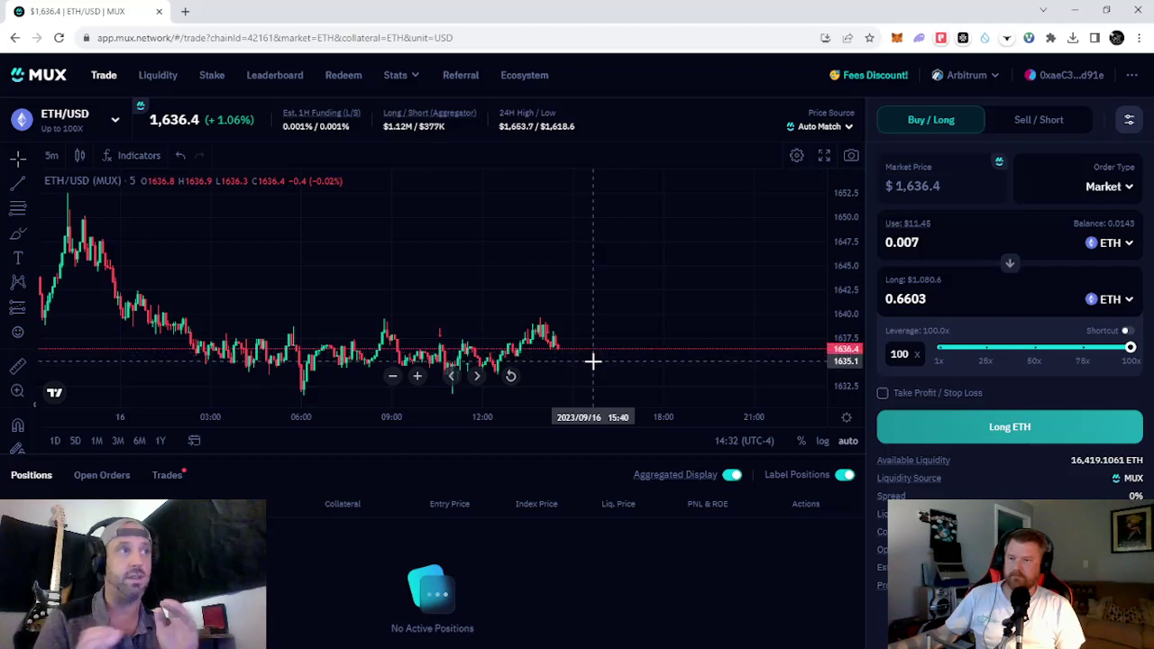
scroll(582, 368, down, 3)
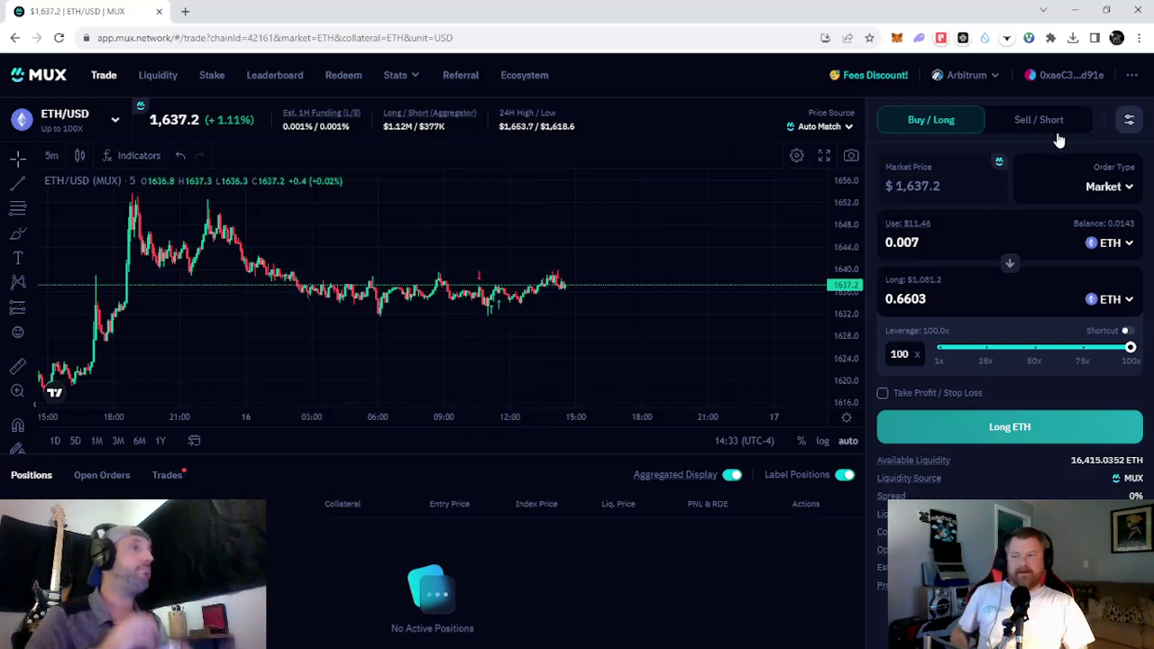
click(1031, 123)
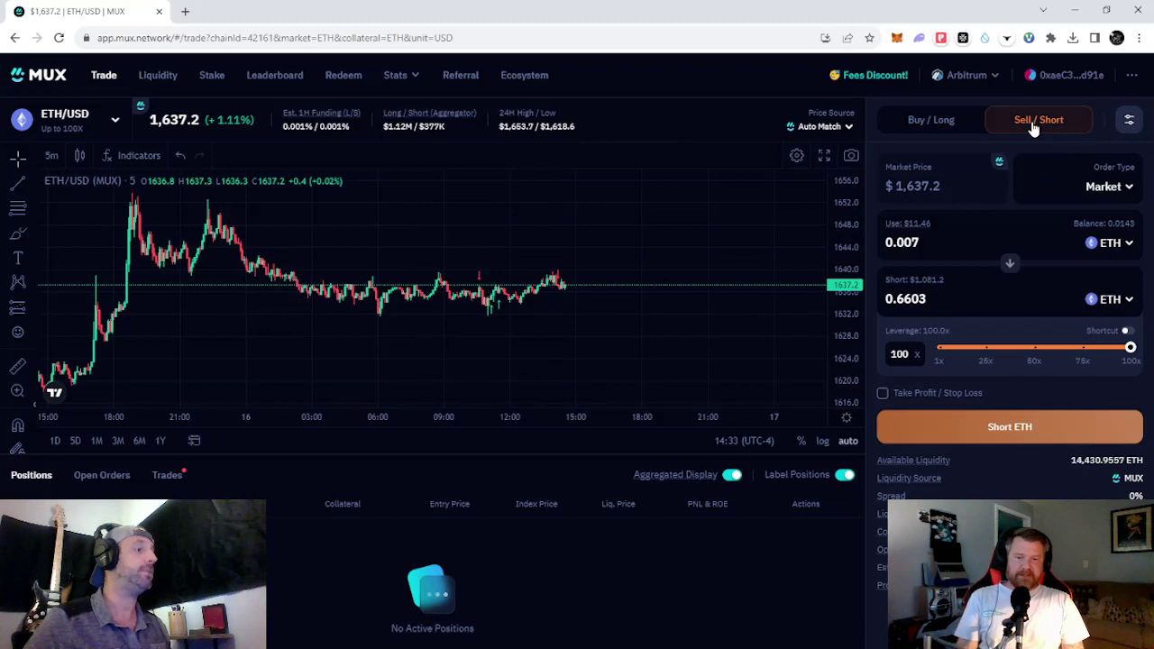
click(976, 123)
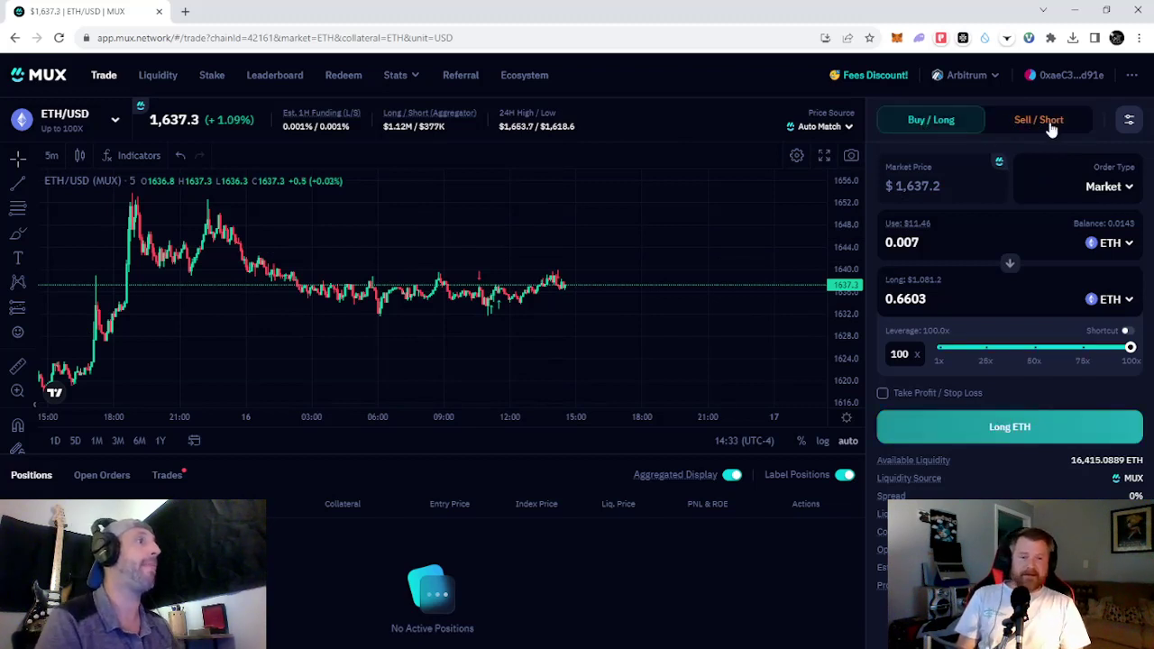
click(988, 123)
click(940, 120)
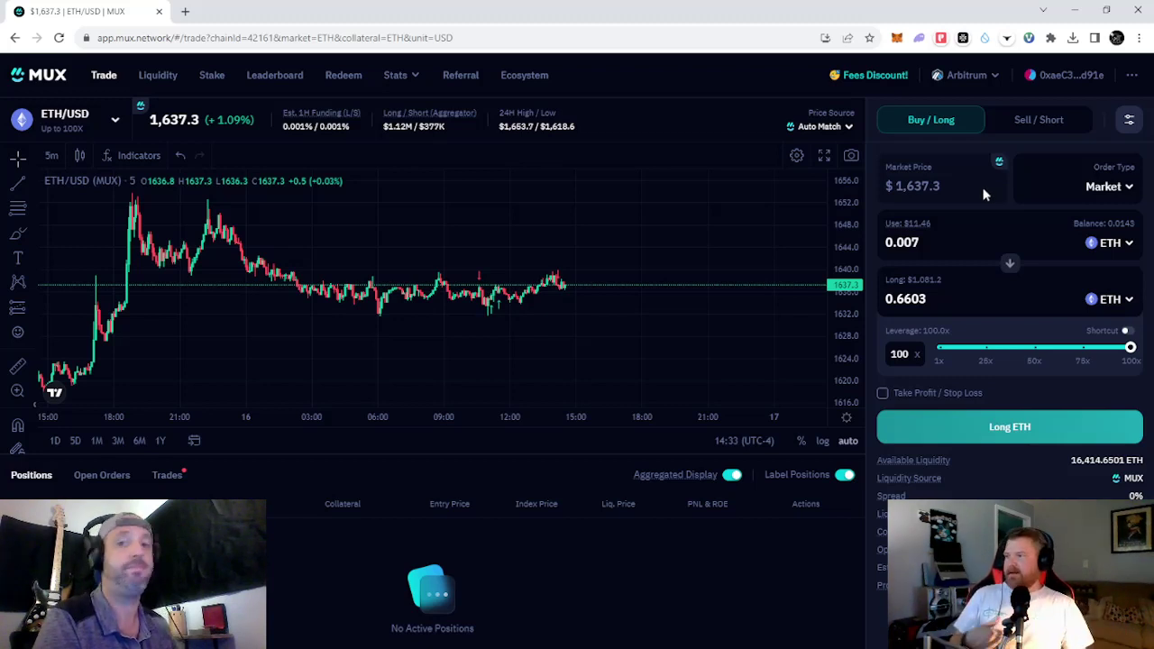
- Switch the ETH/USD chart to 1-hour candles and zoom in and out to view them
click(47, 158)
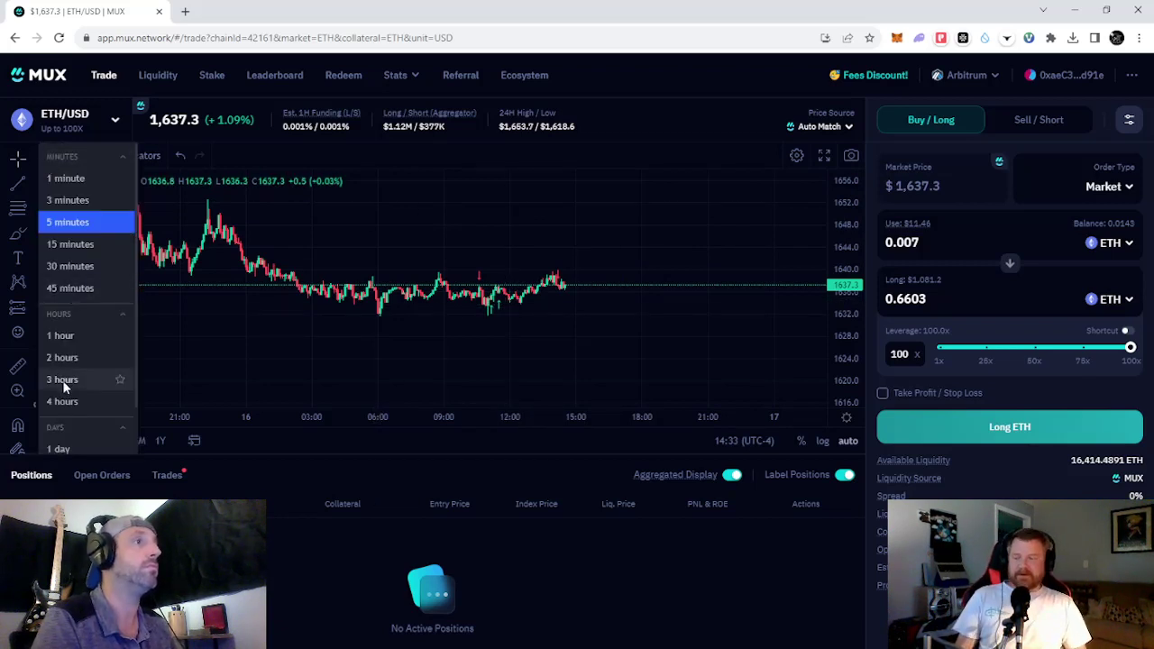
click(62, 337)
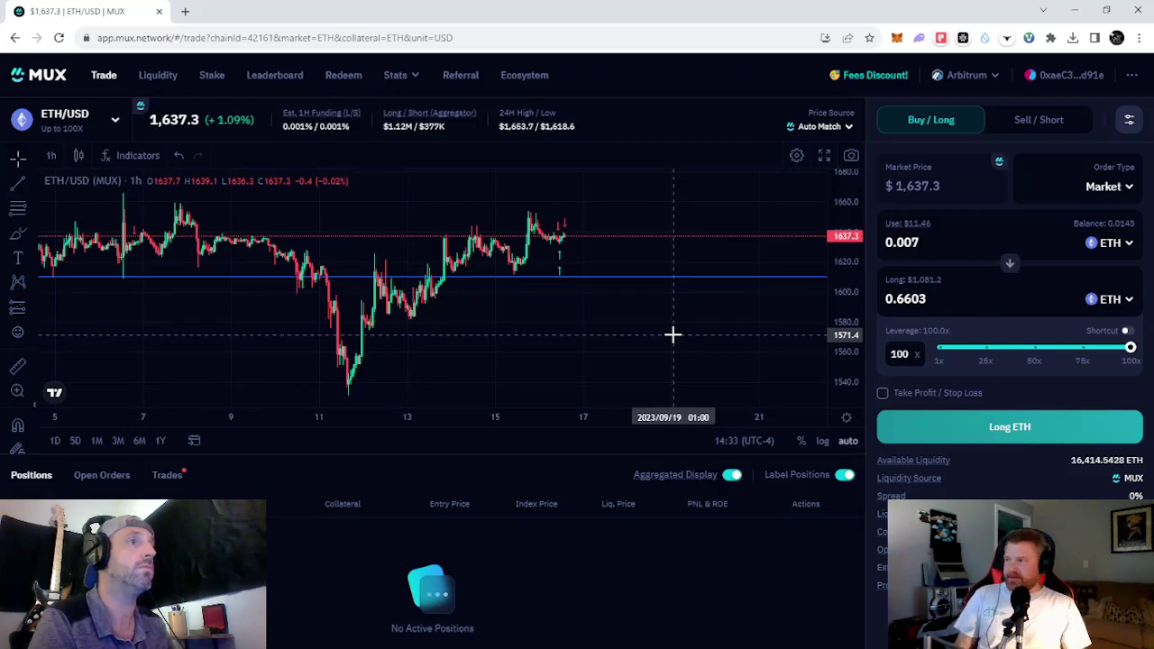
scroll(631, 335, down, 5)
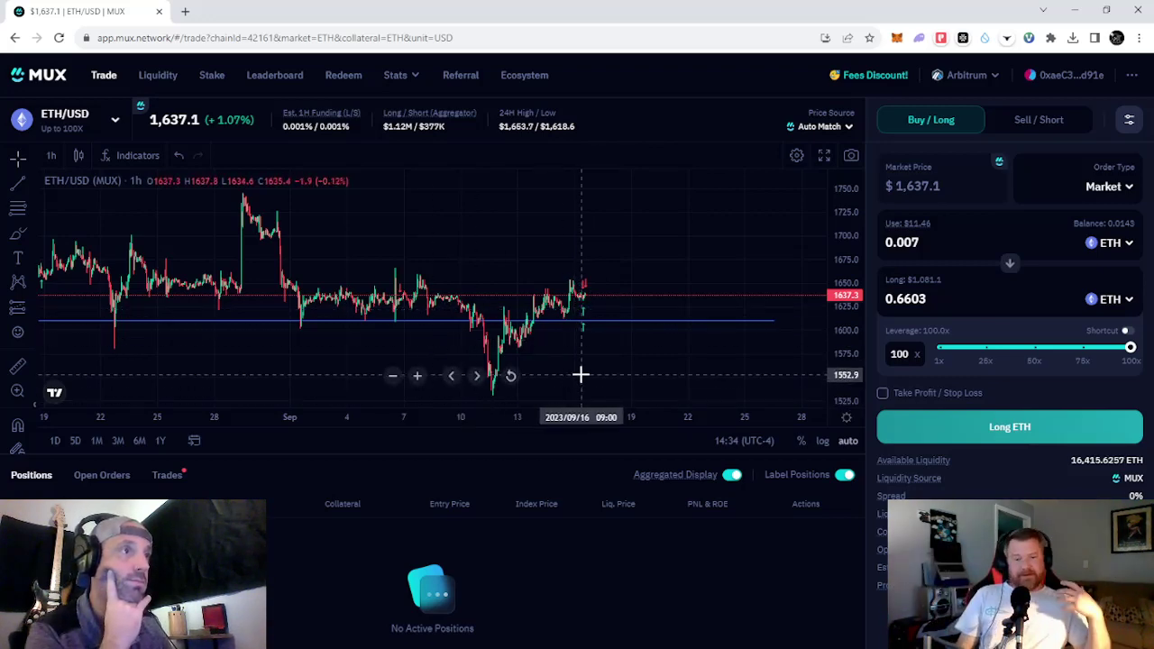
scroll(581, 375, up, 5)
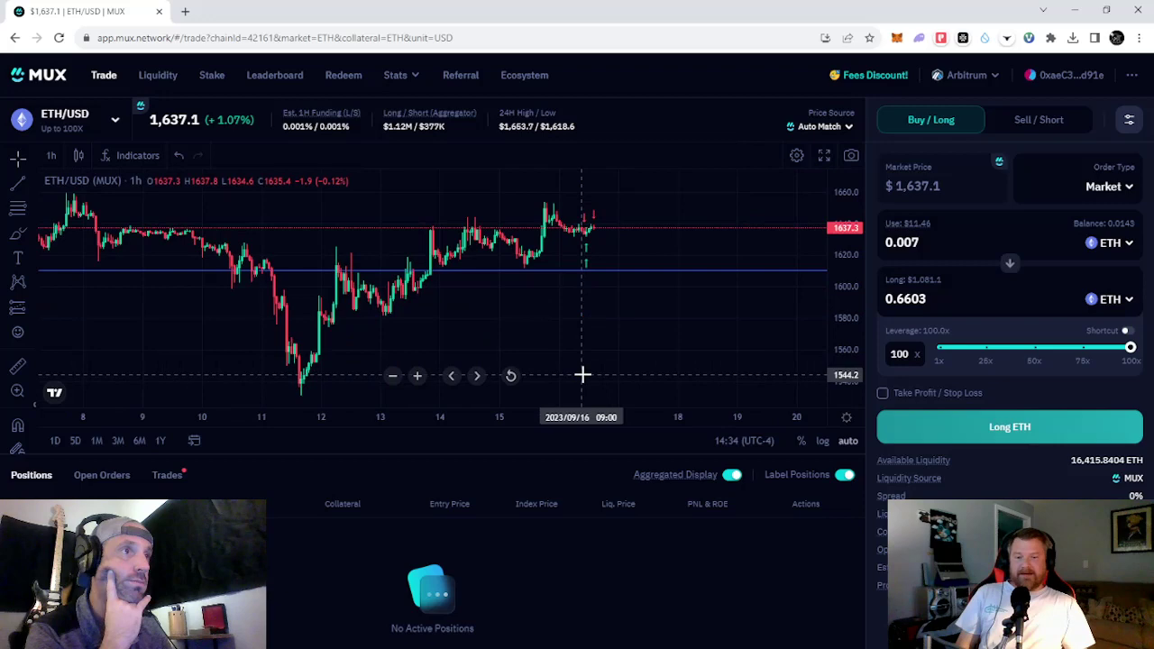
scroll(583, 375, down, 5)
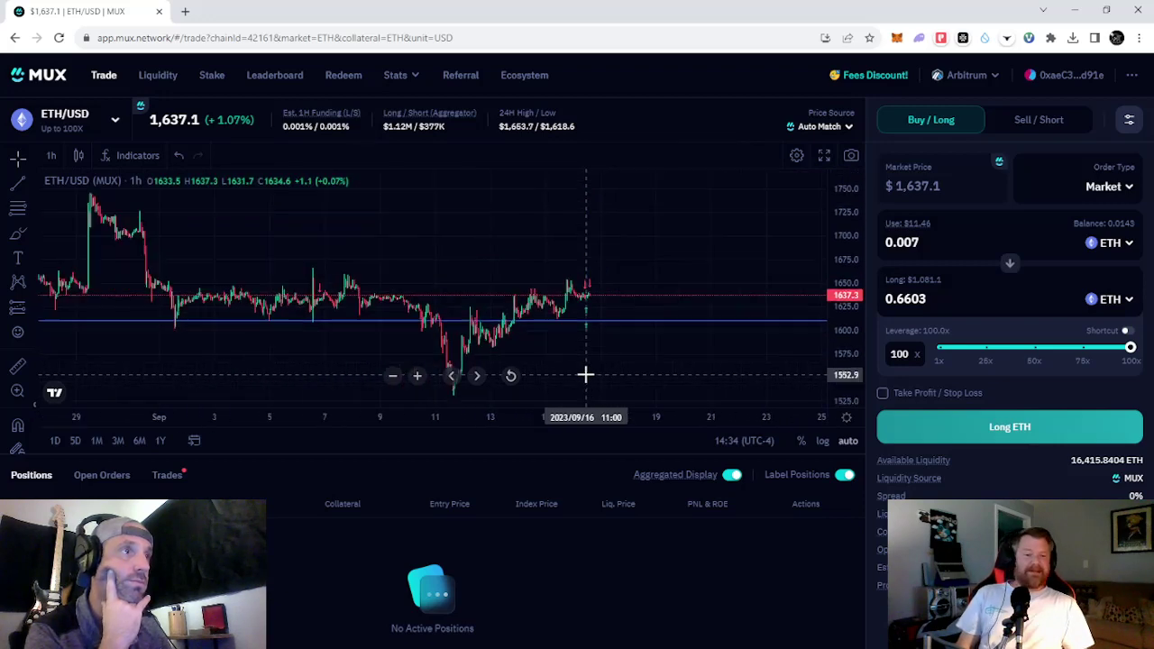
scroll(586, 375, down, 5)
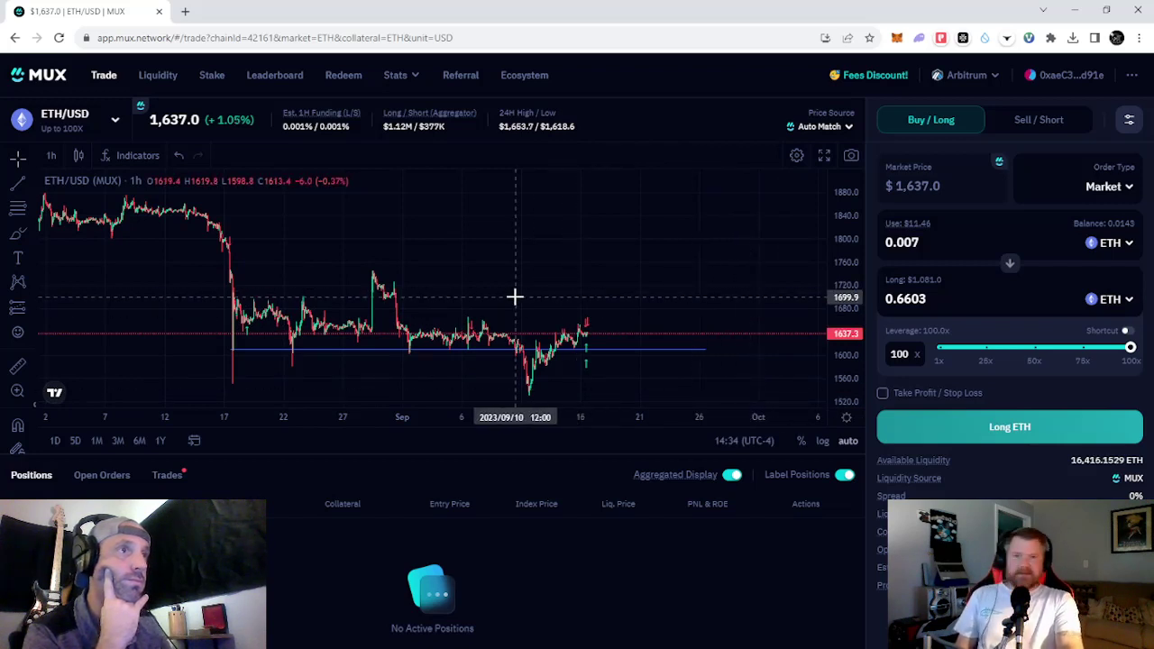
scroll(535, 300, down, 4)
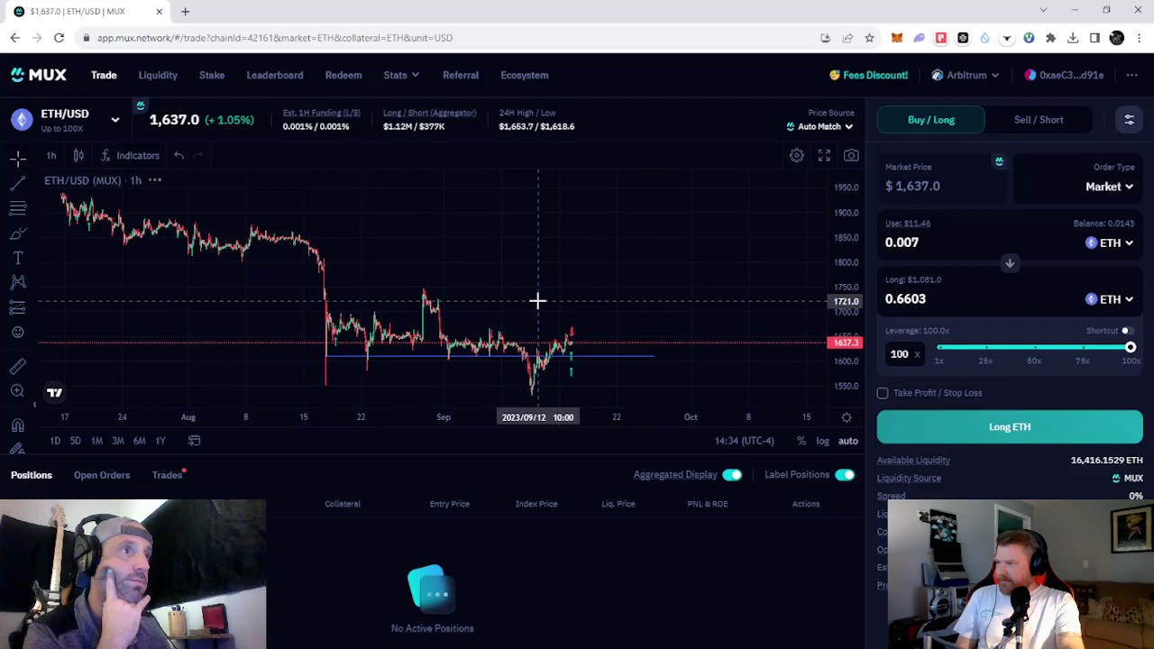
scroll(539, 301, up, 3)
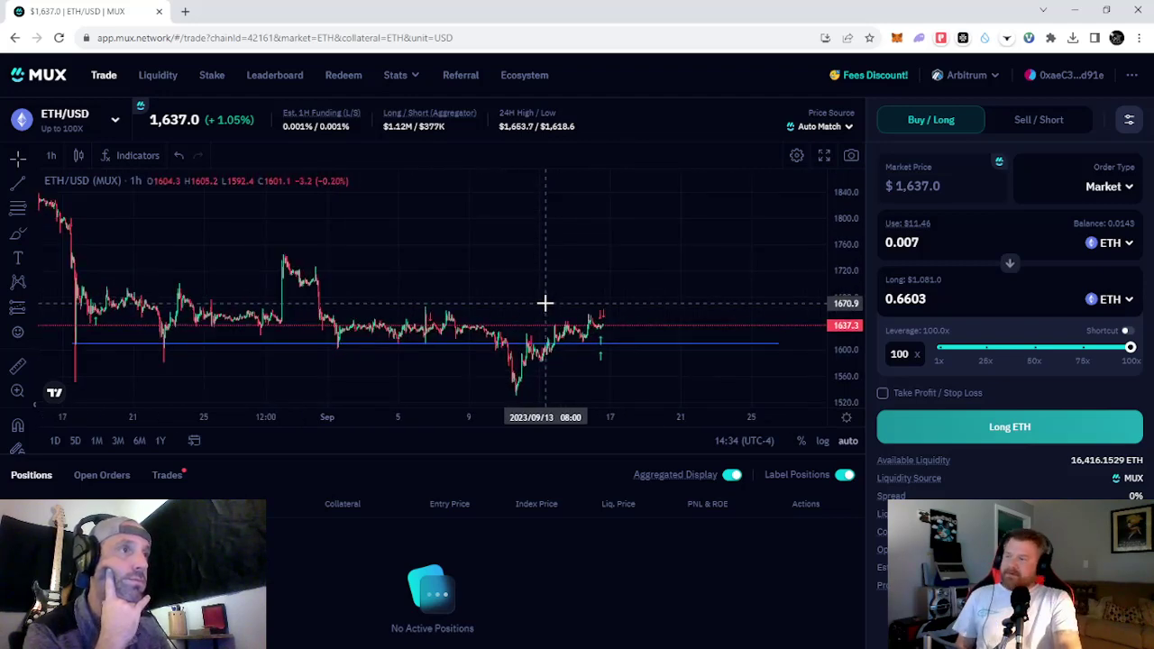
scroll(545, 302, up, 1)
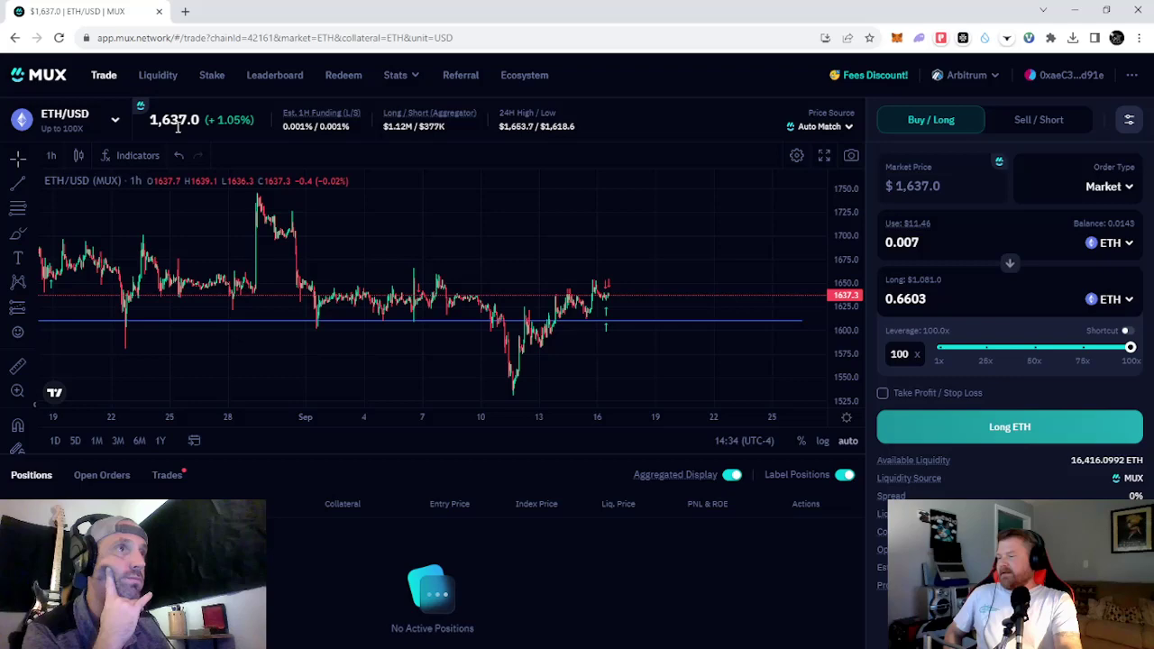
scroll(637, 304, up, 4)
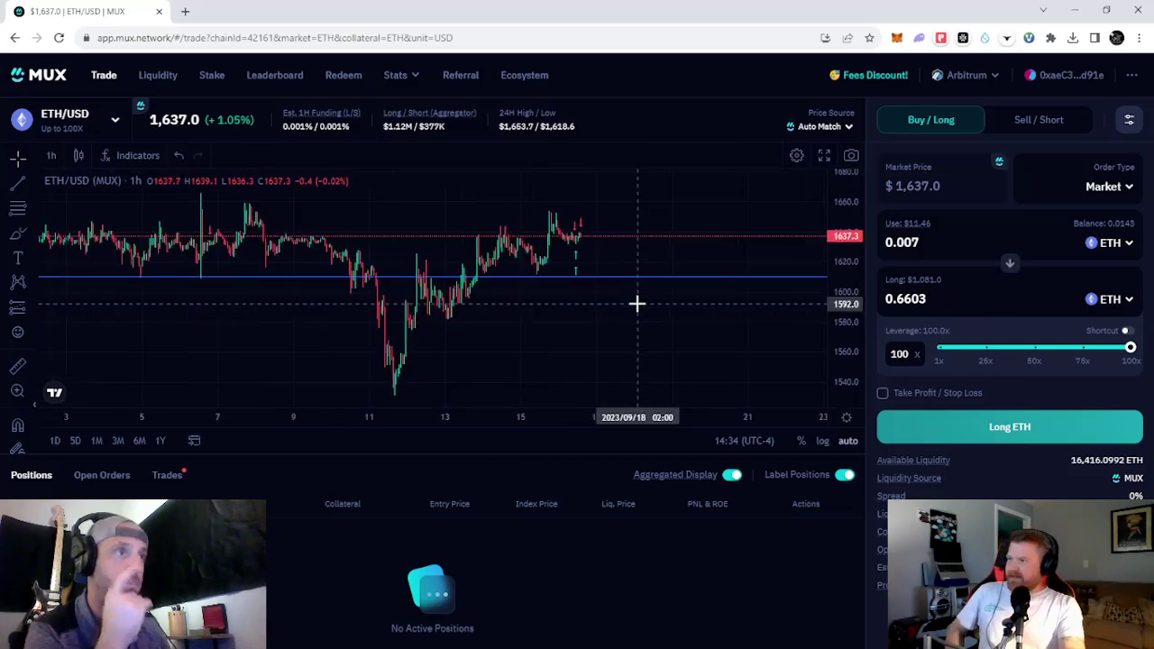
- Switch the chart to 15-minute candles and zoom in on the most recent day
click(51, 156)
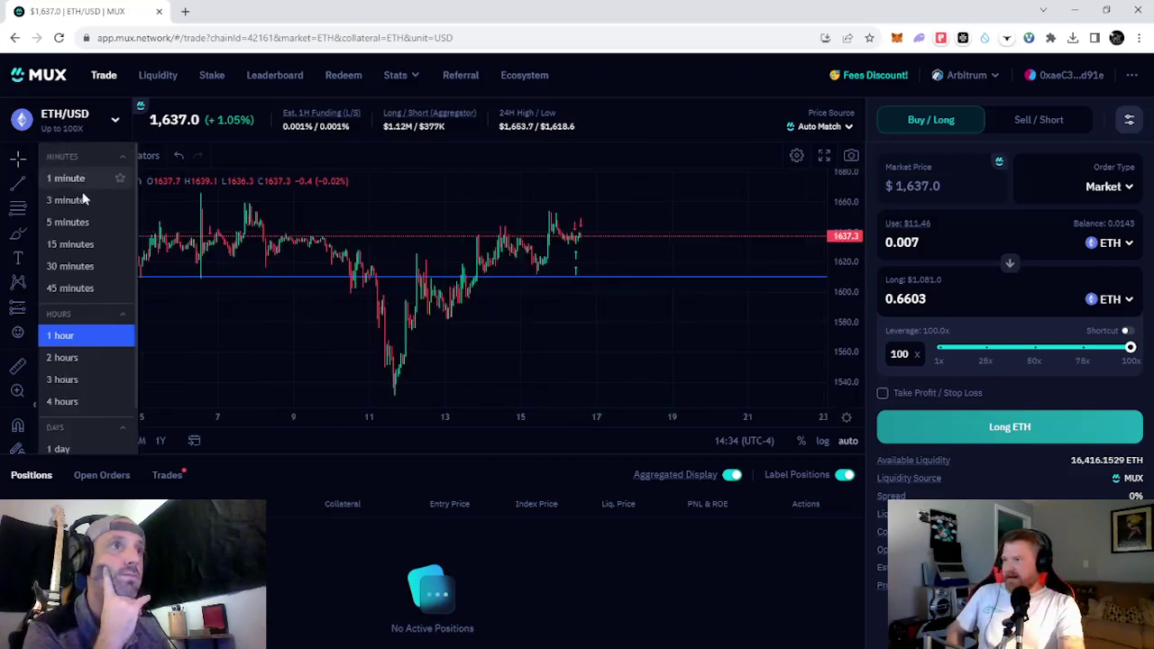
click(75, 245)
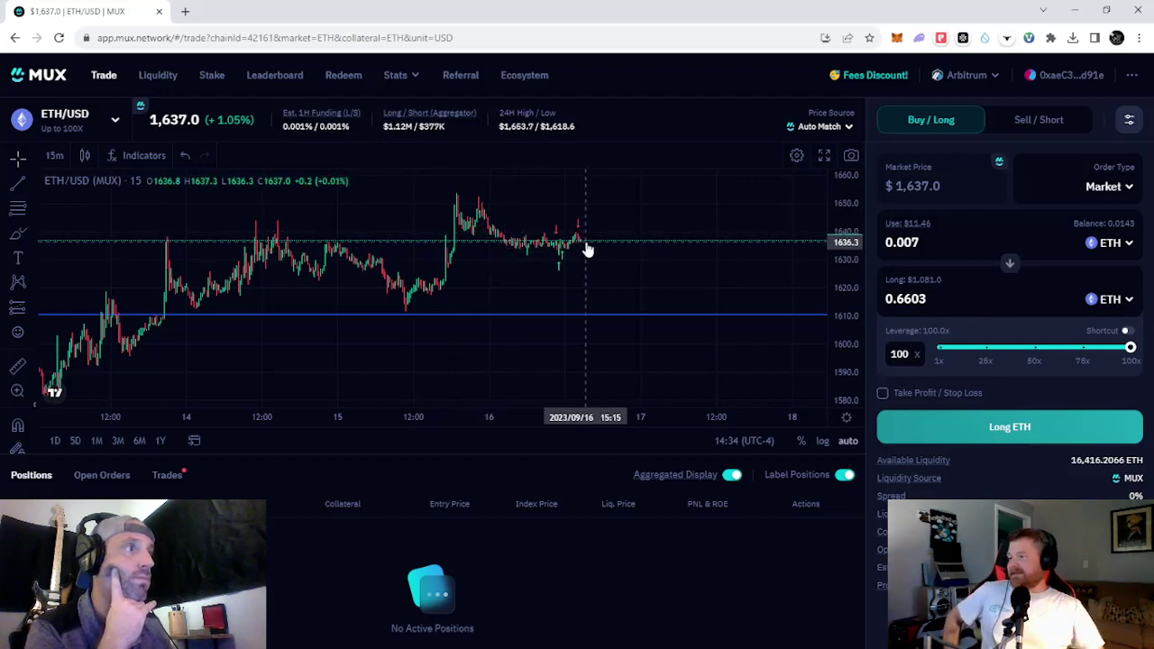
scroll(617, 252, up, 5)
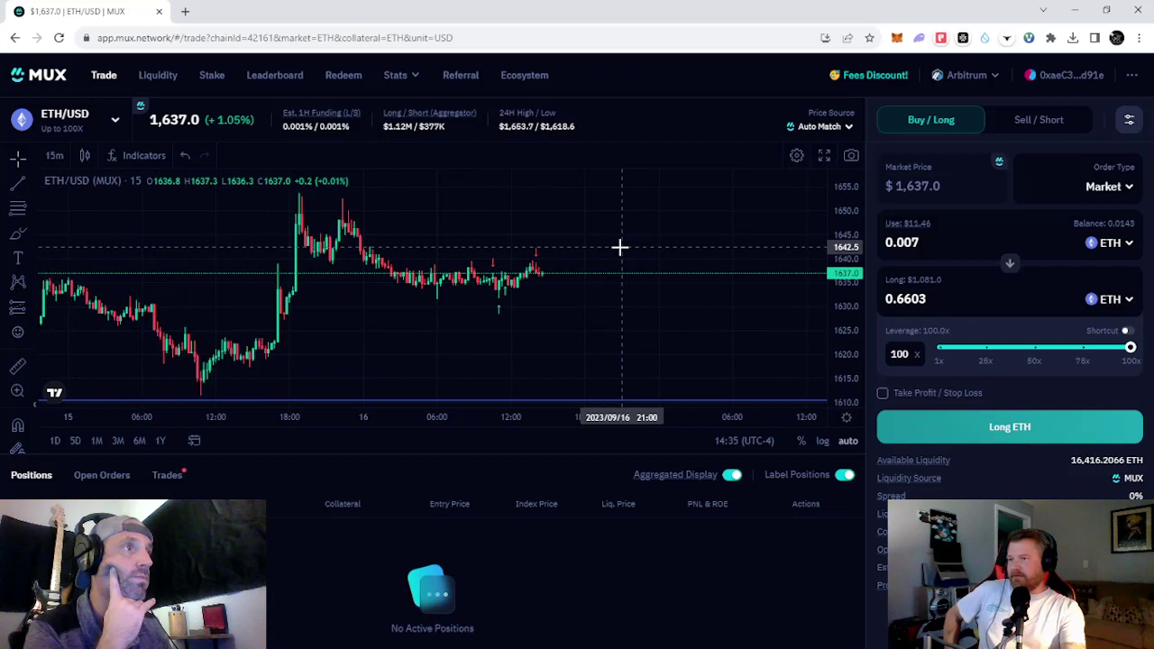
scroll(617, 254, up, 1)
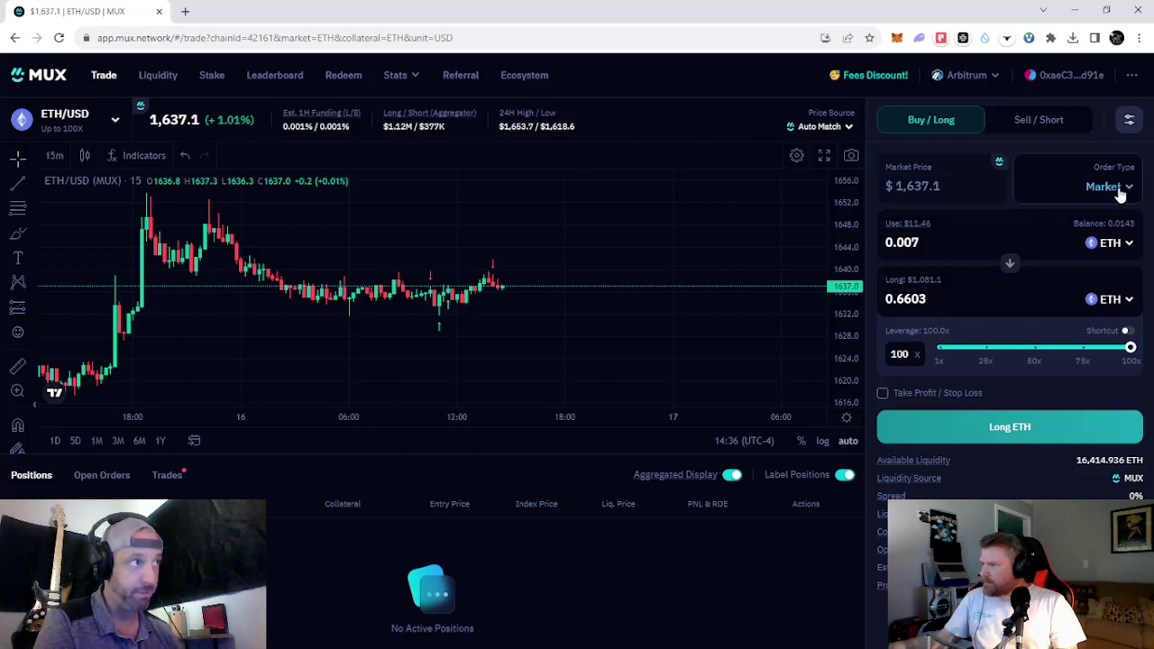
mouse_move(998, 166)
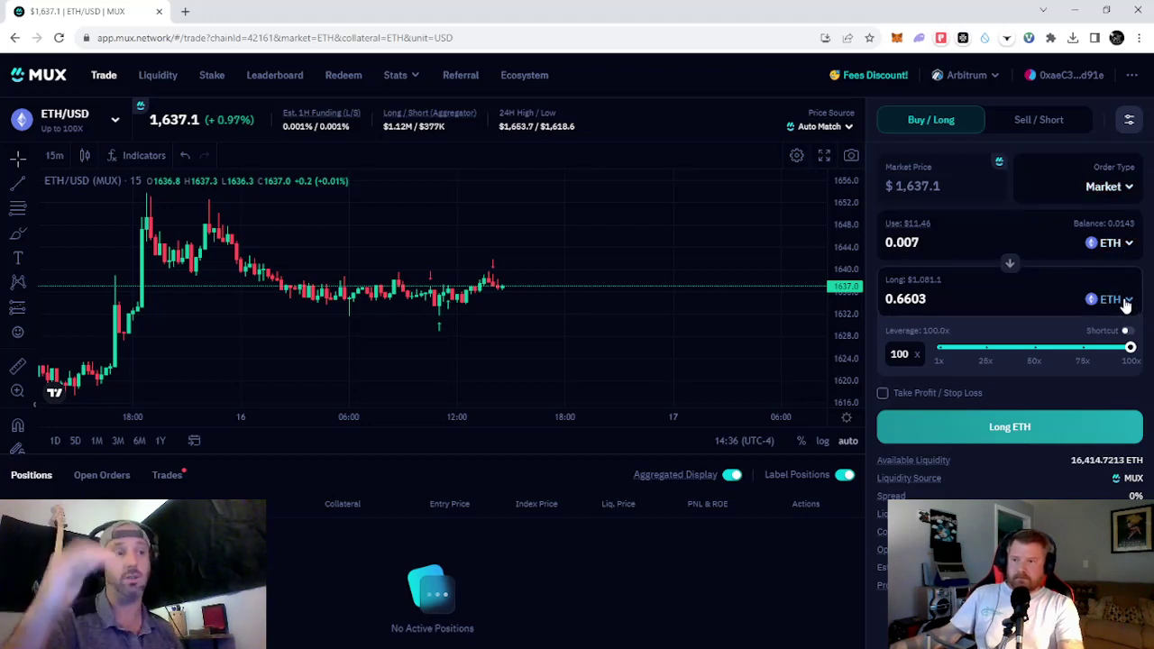
click(1125, 303)
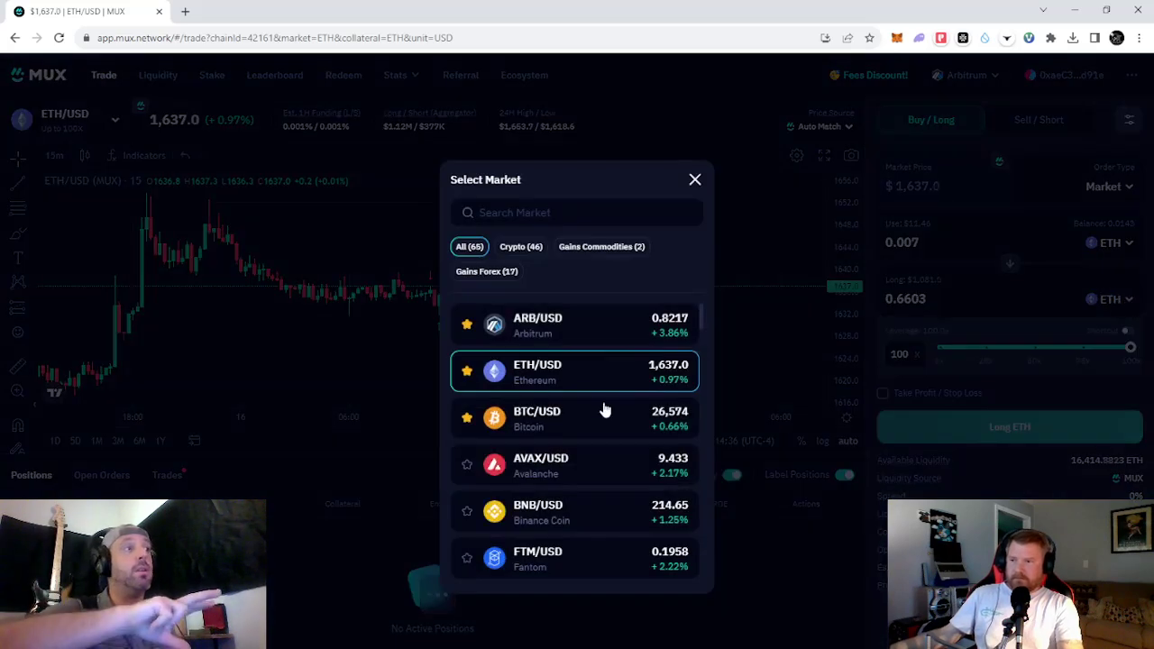
scroll(548, 490, down, 2)
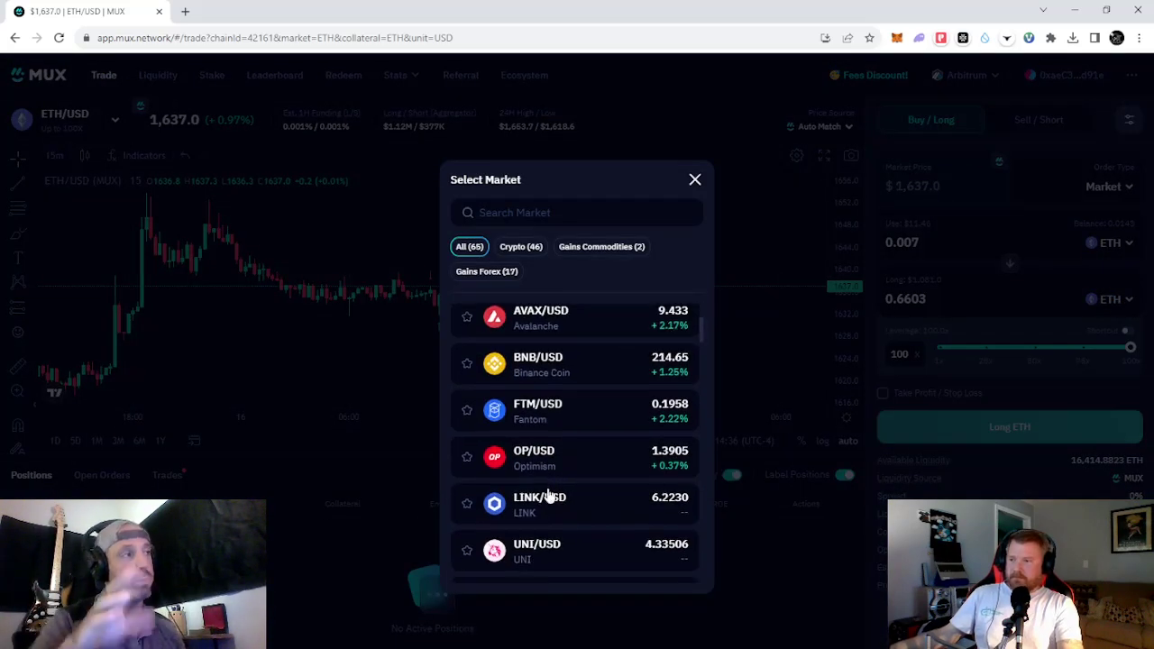
scroll(548, 491, down, 3)
scroll(548, 491, up, 5)
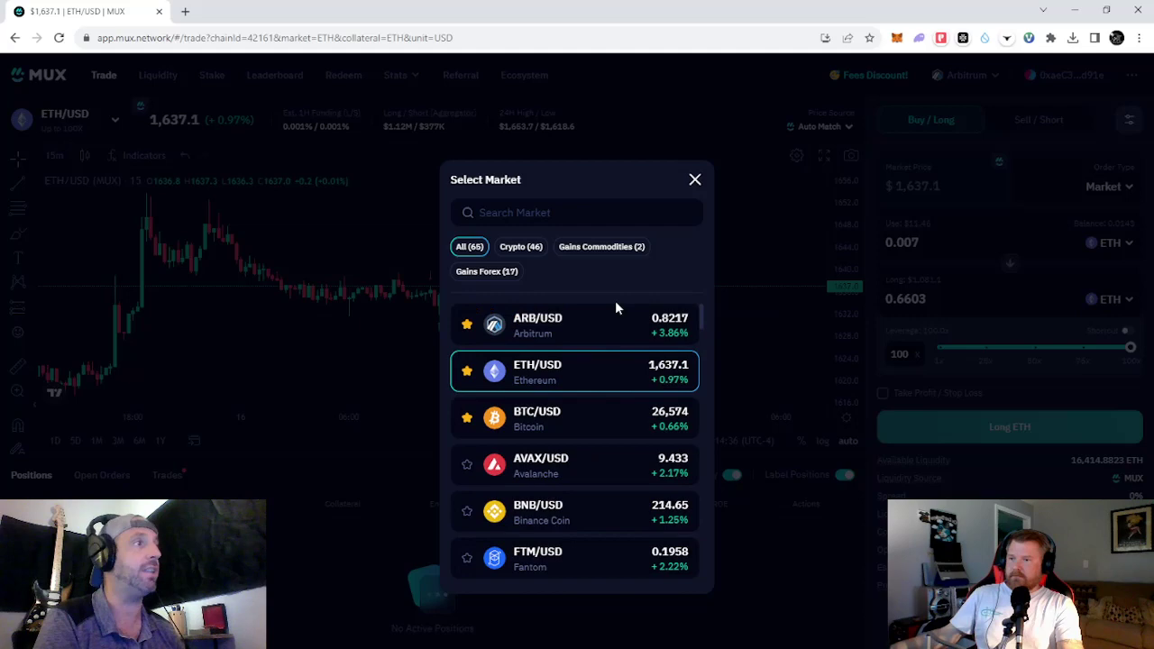
click(694, 184)
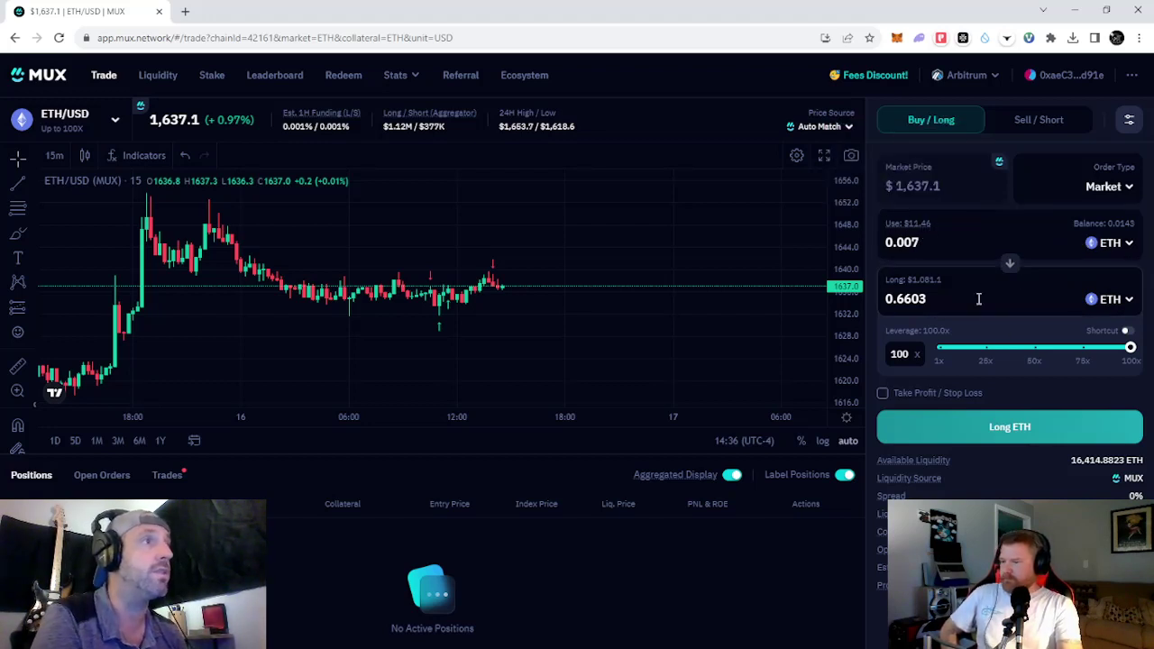
- Drop leverage to 40x for a 0.2734 ETH long and try placing the Long ETH order
drag(1132, 353, 1013, 353)
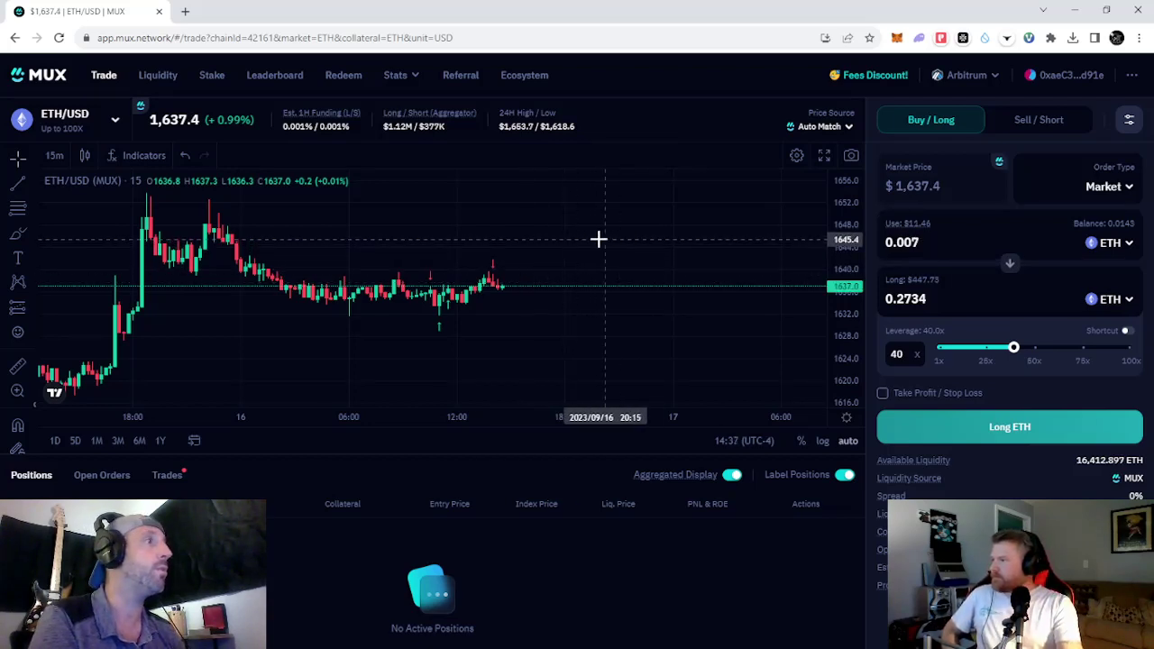
click(1026, 433)
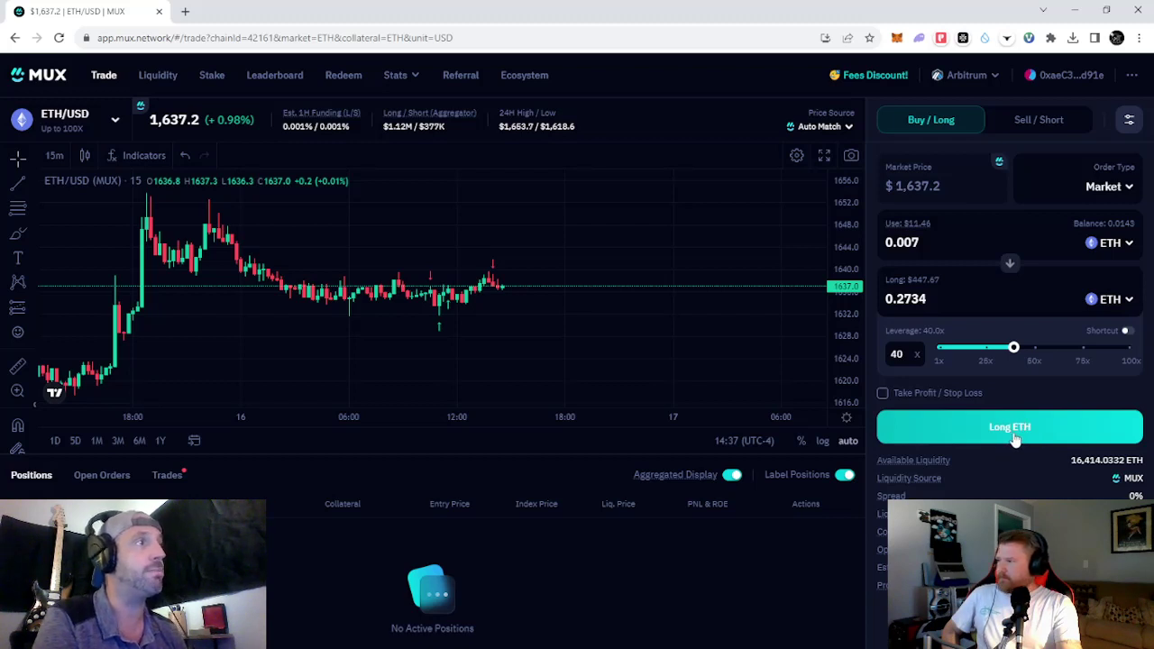
- Keep Market as the order type and move the leverage slider to 99x
click(1125, 187)
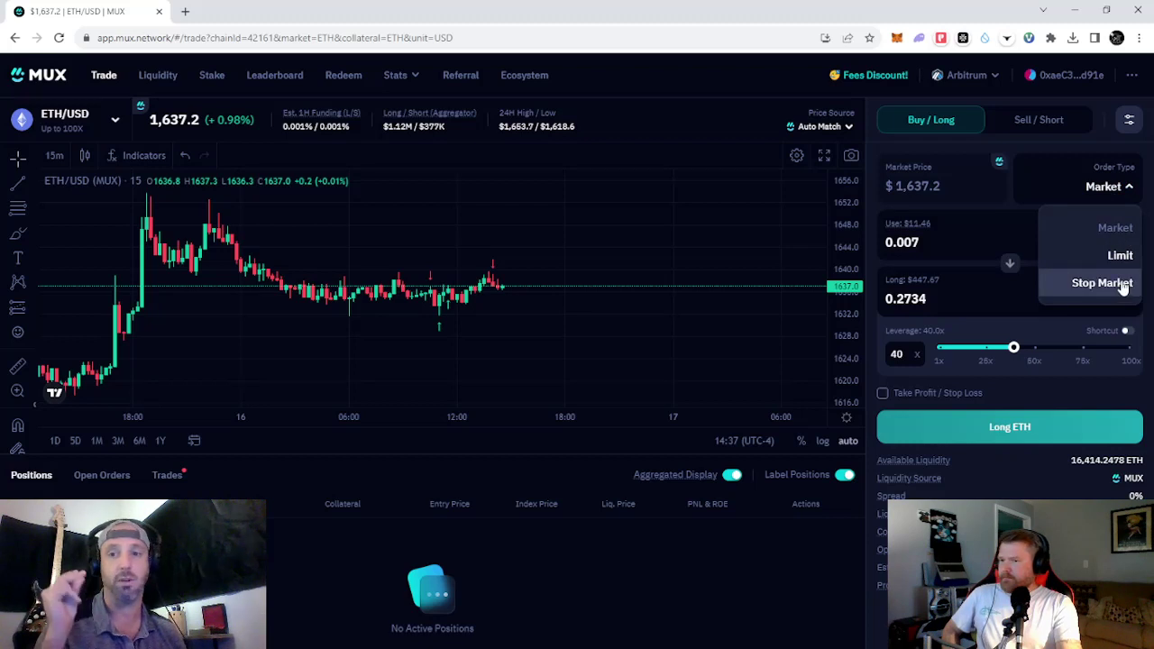
click(1117, 230)
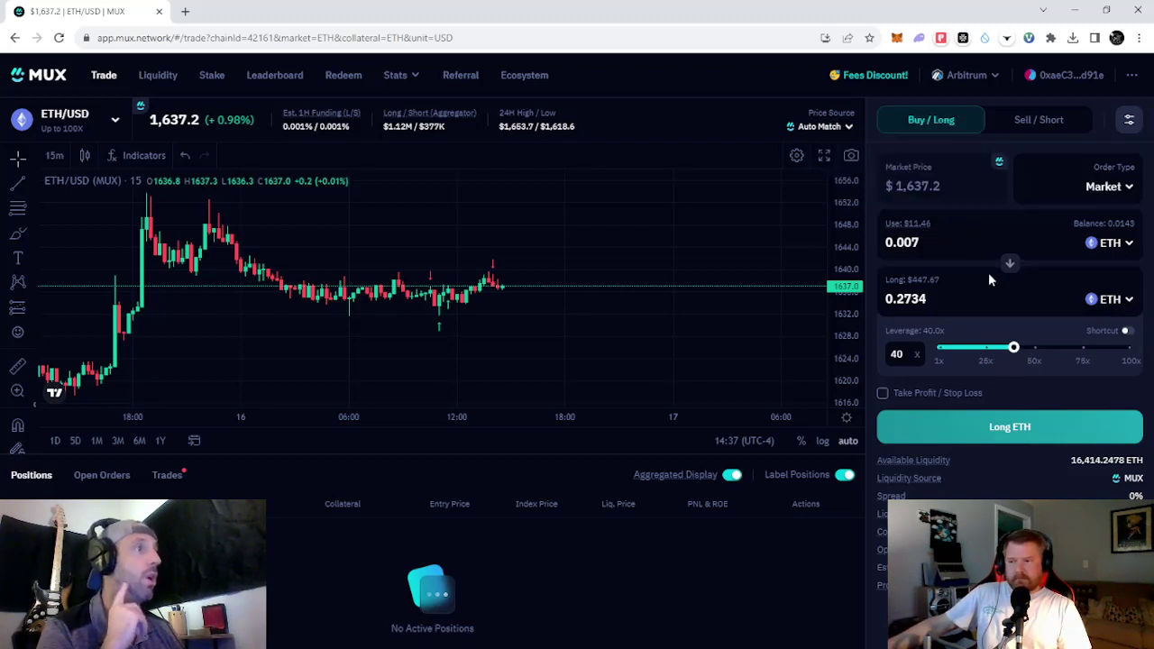
drag(1014, 350, 1130, 350)
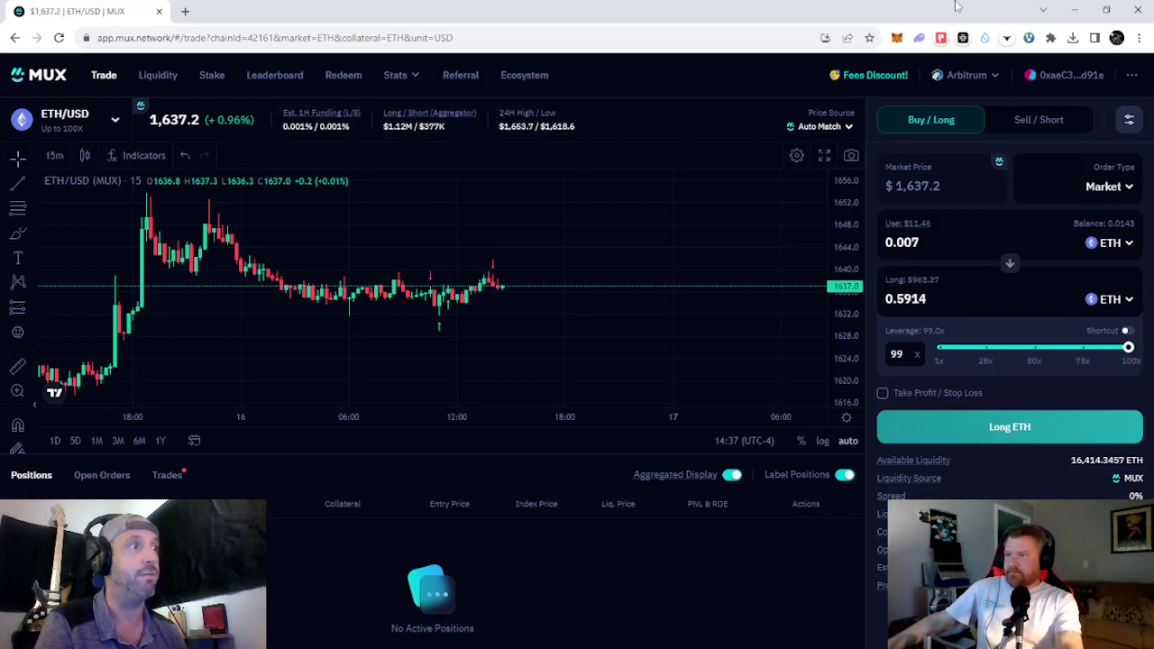
- Shrink the browser to check the $1,626.8 liquidation price, then restore full screen
drag(915, 20, 586, 2)
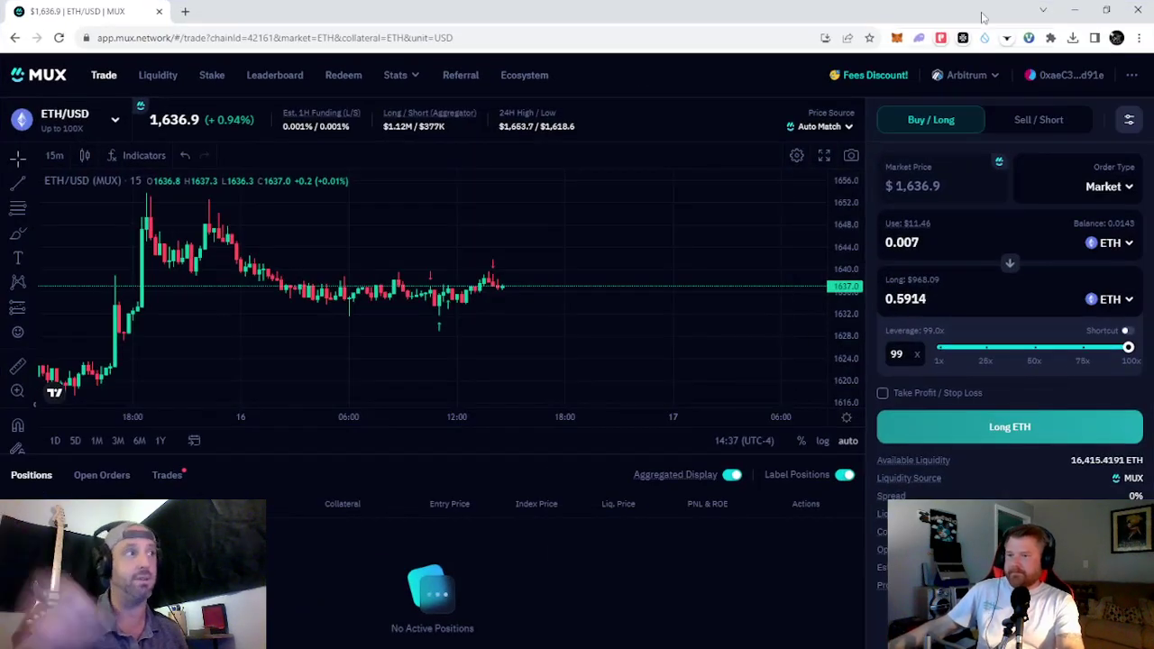
drag(986, 20, 535, 43)
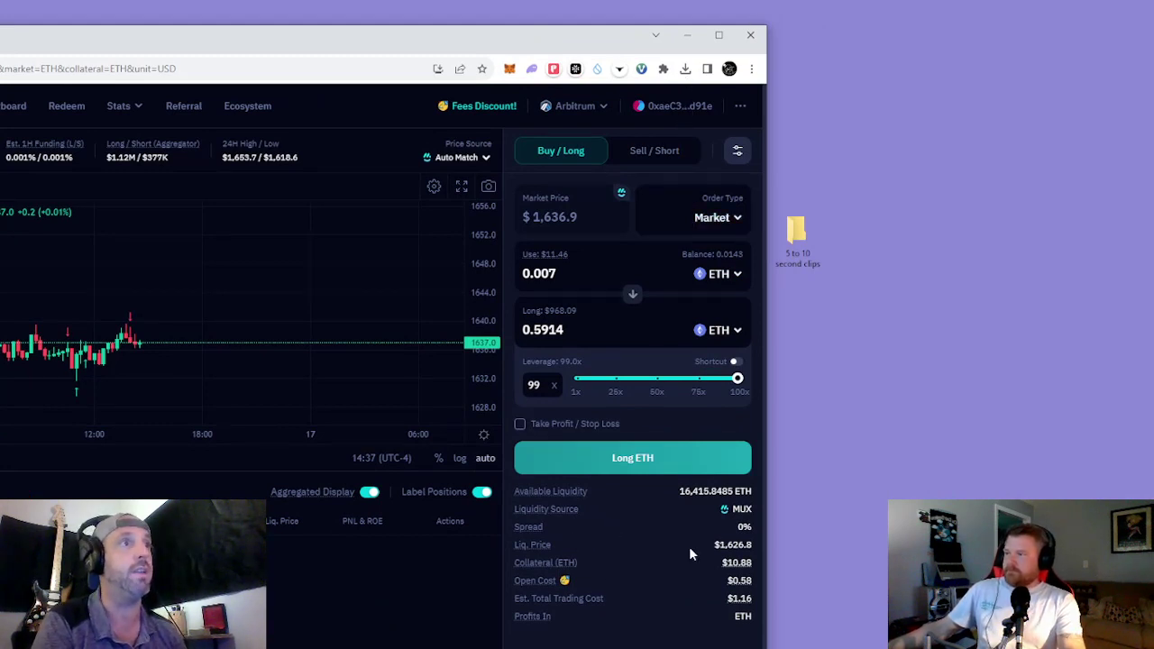
double_click(734, 542)
drag(552, 544, 514, 546)
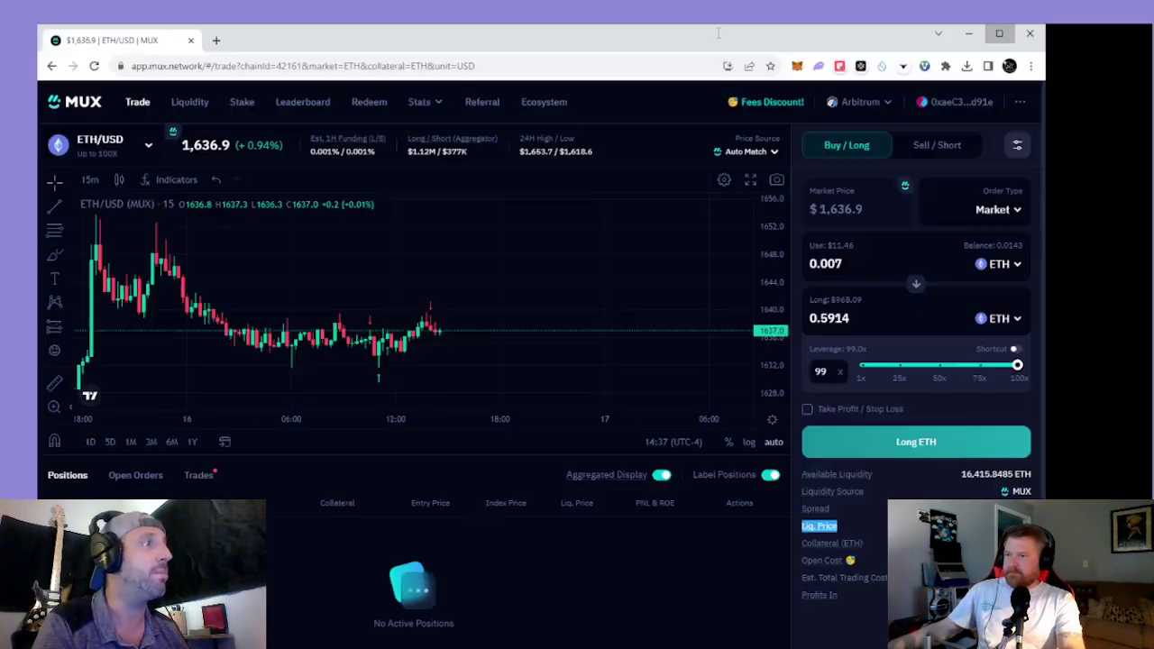
double_click(719, 33)
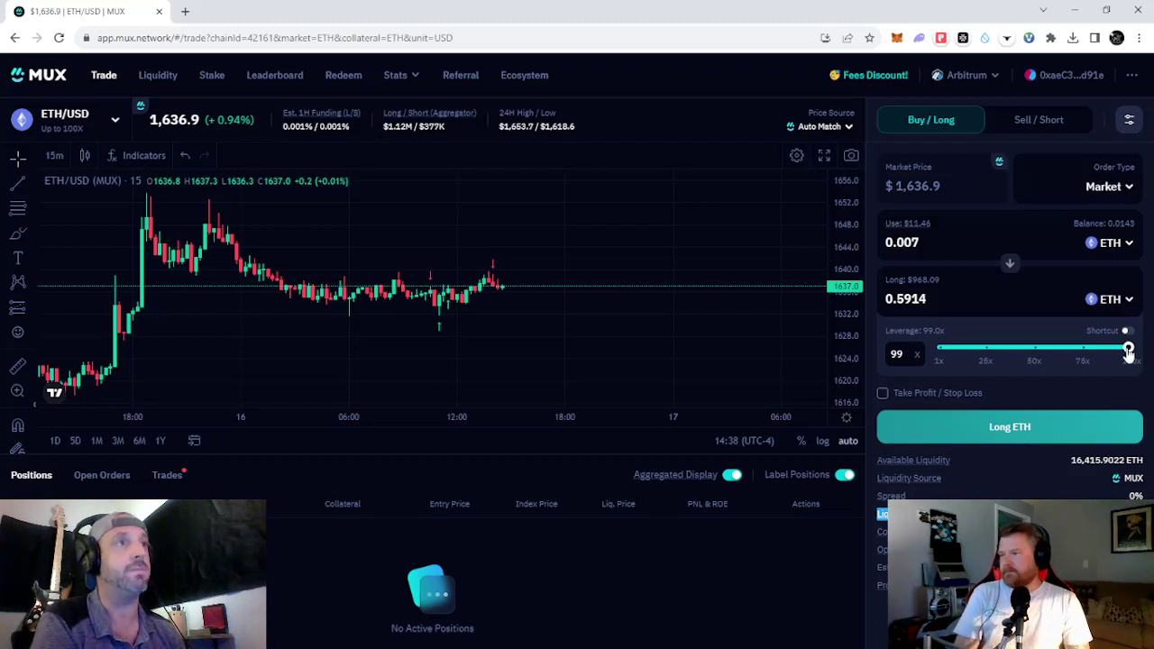
- Lower leverage to 21x for a 0.1451 ETH long and check its $1,570.0 liquidation price
drag(1129, 351, 977, 358)
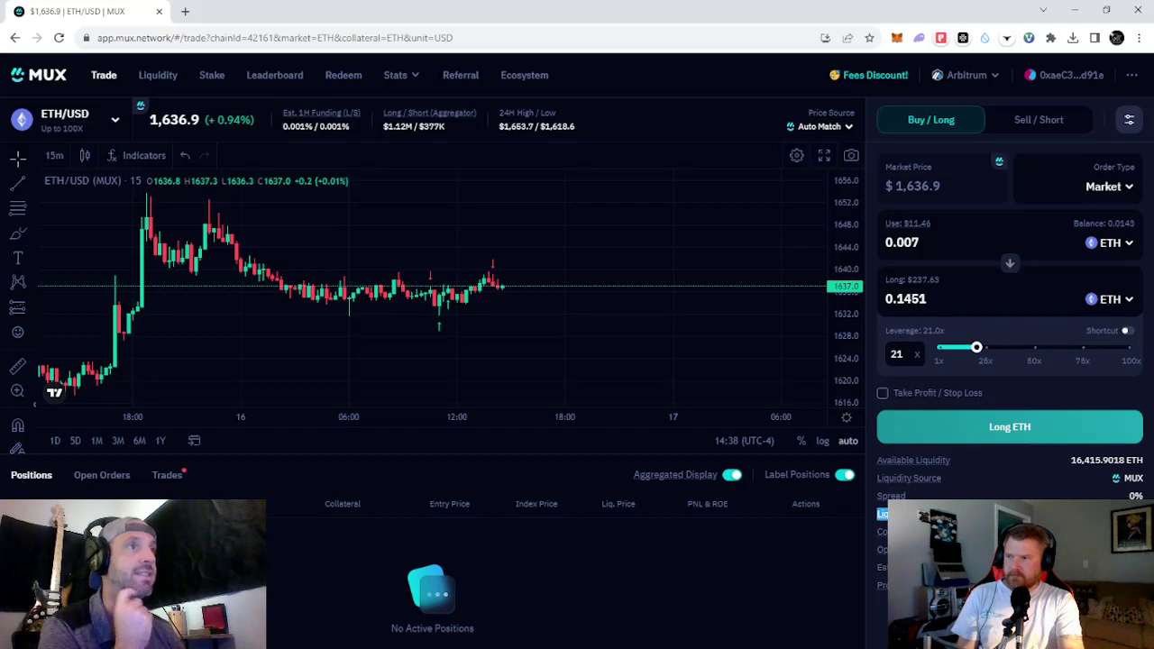
drag(760, 23, 427, 27)
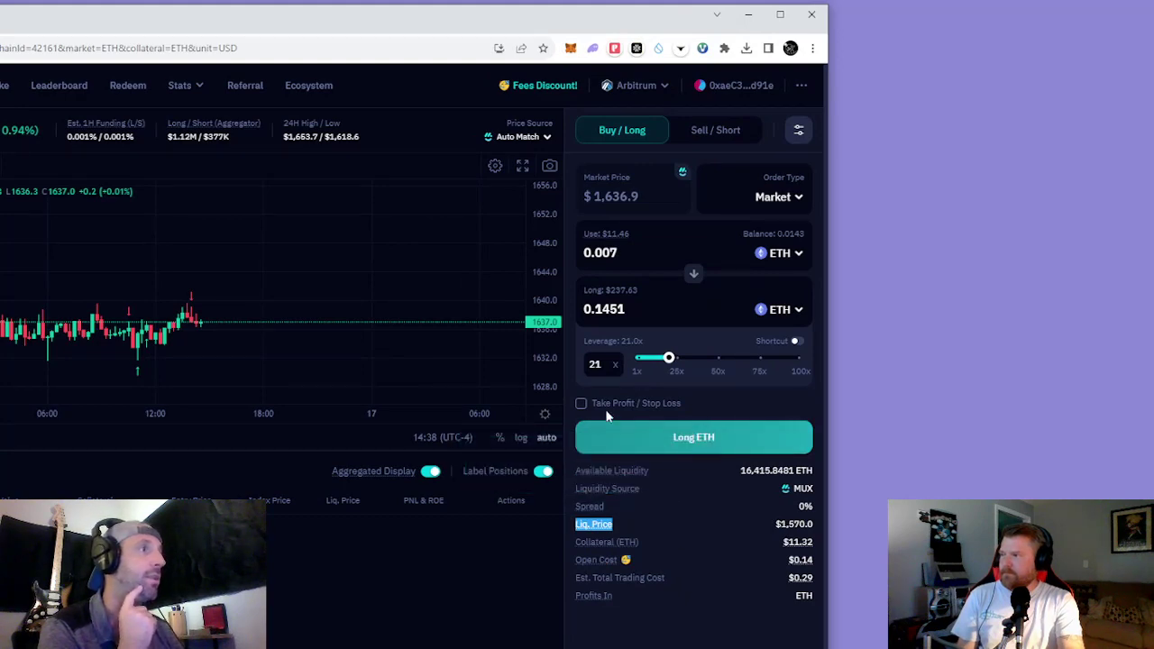
click(779, 14)
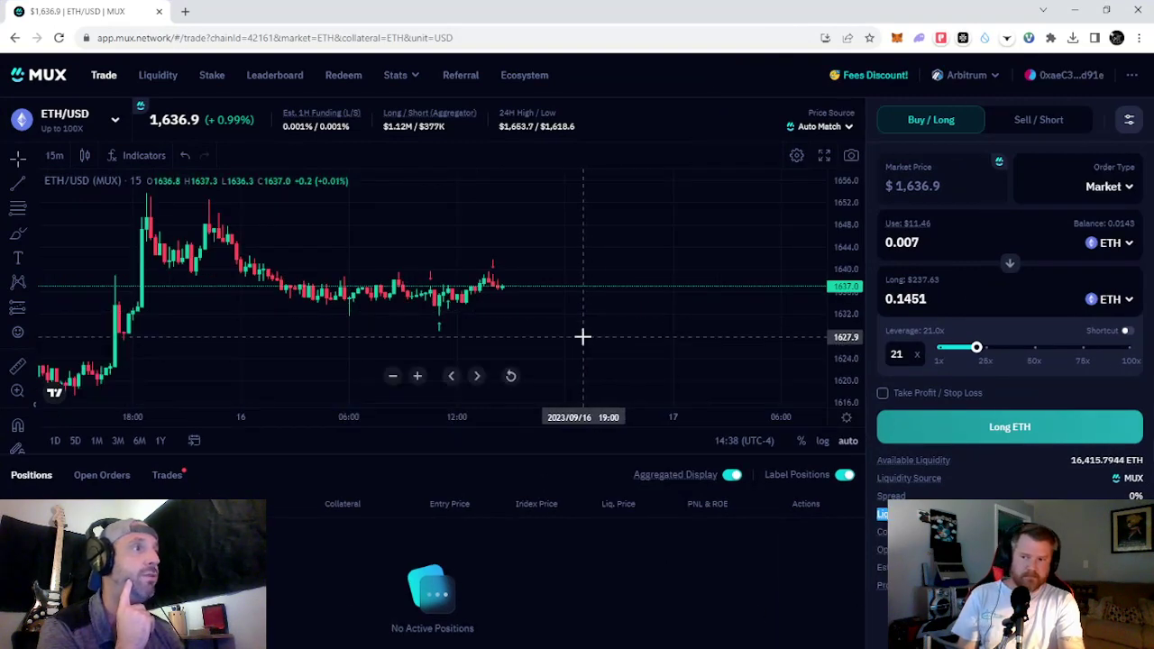
- Zoom the chart out and draw a line across it at the ~1570 liquidation level
scroll(590, 347, down, 2)
scroll(590, 347, down, 3)
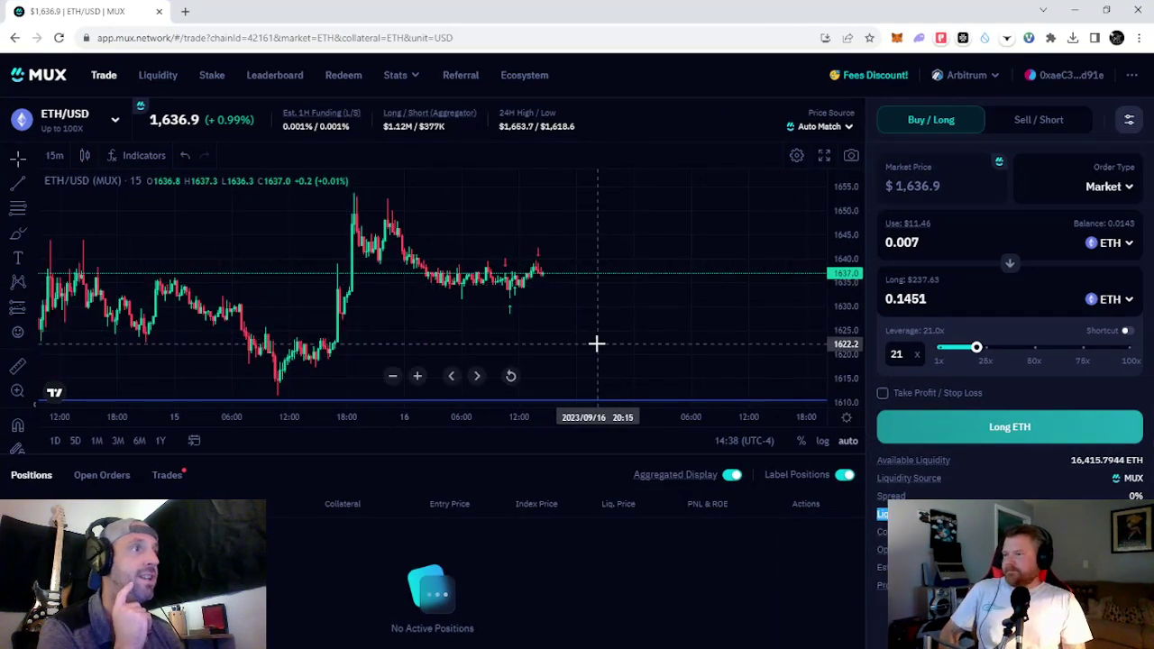
scroll(602, 351, down, 3)
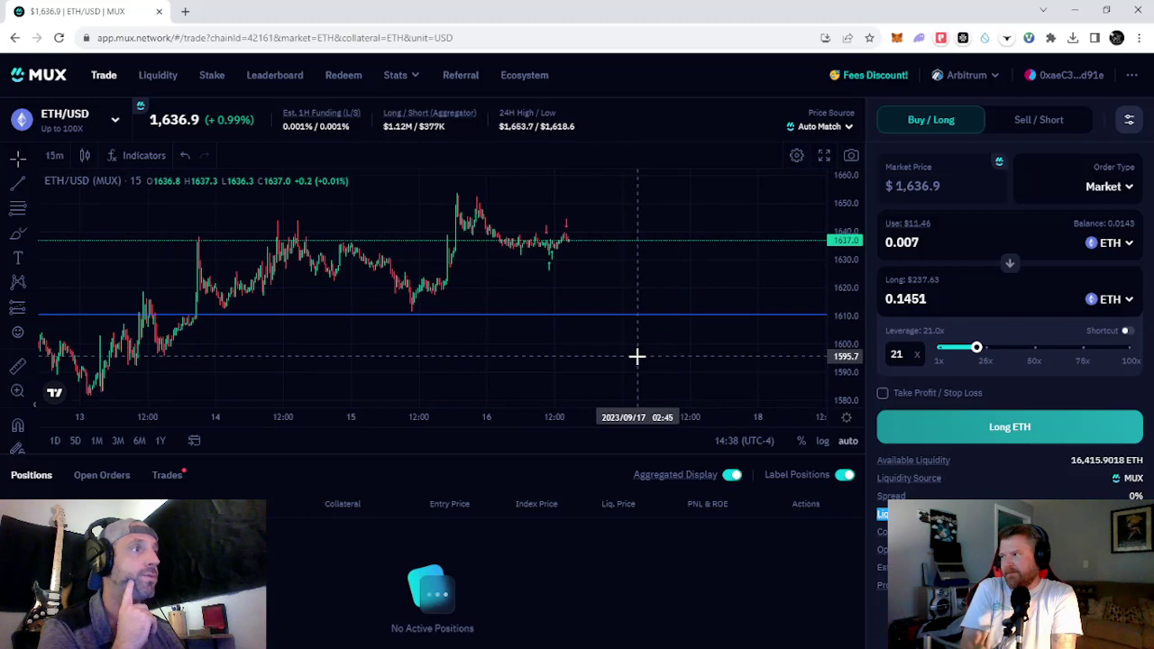
scroll(631, 352, down, 3)
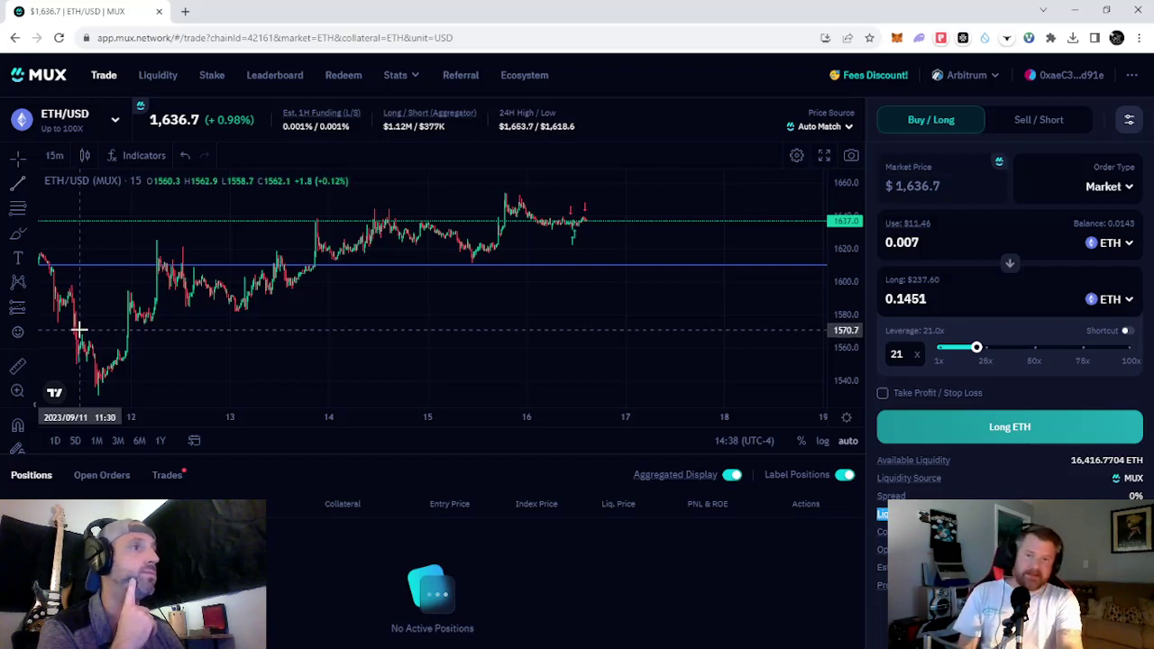
click(79, 332)
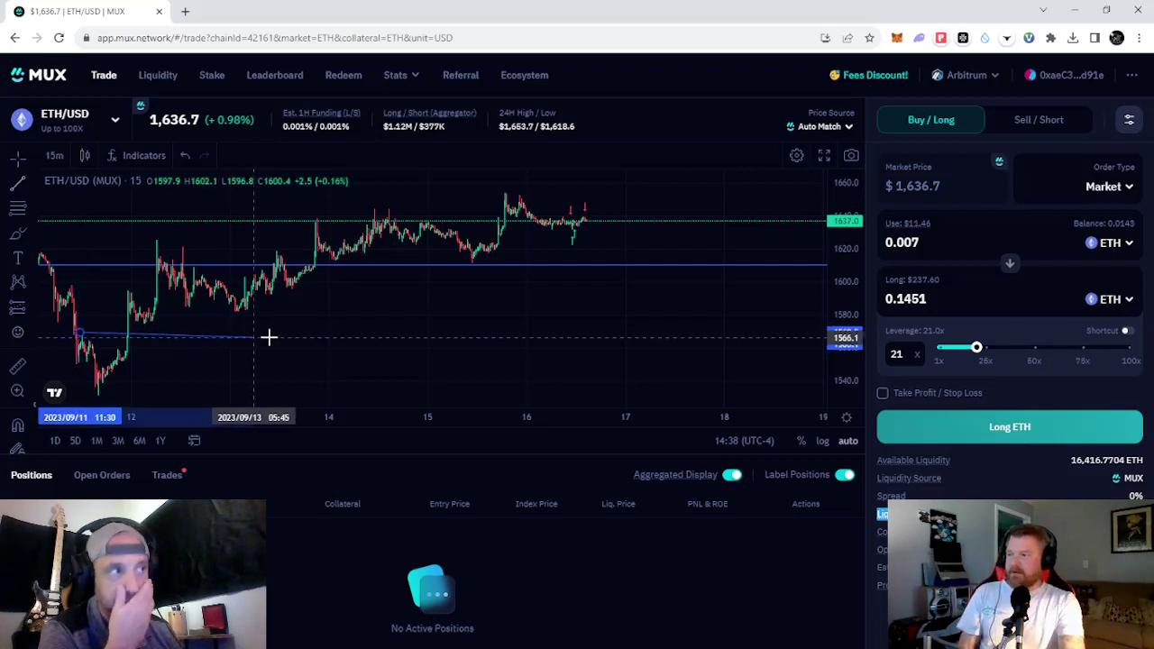
click(802, 332)
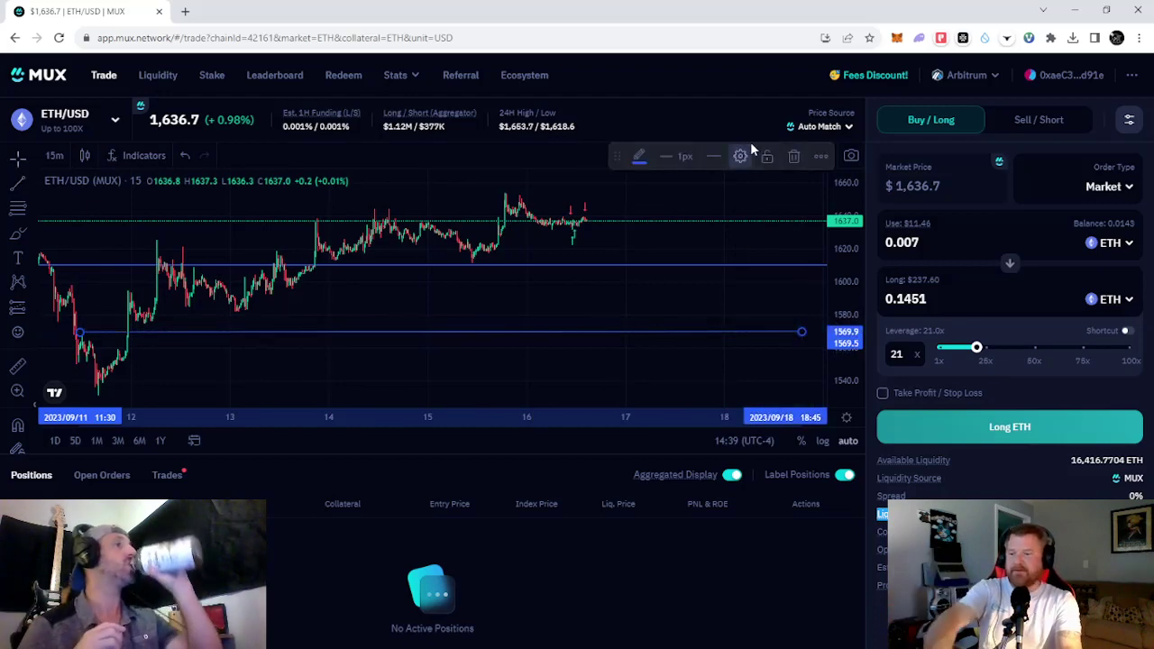
- Shift the drawing toolbar left and switch the chart cursor to a dot
scroll(621, 268, down, 5)
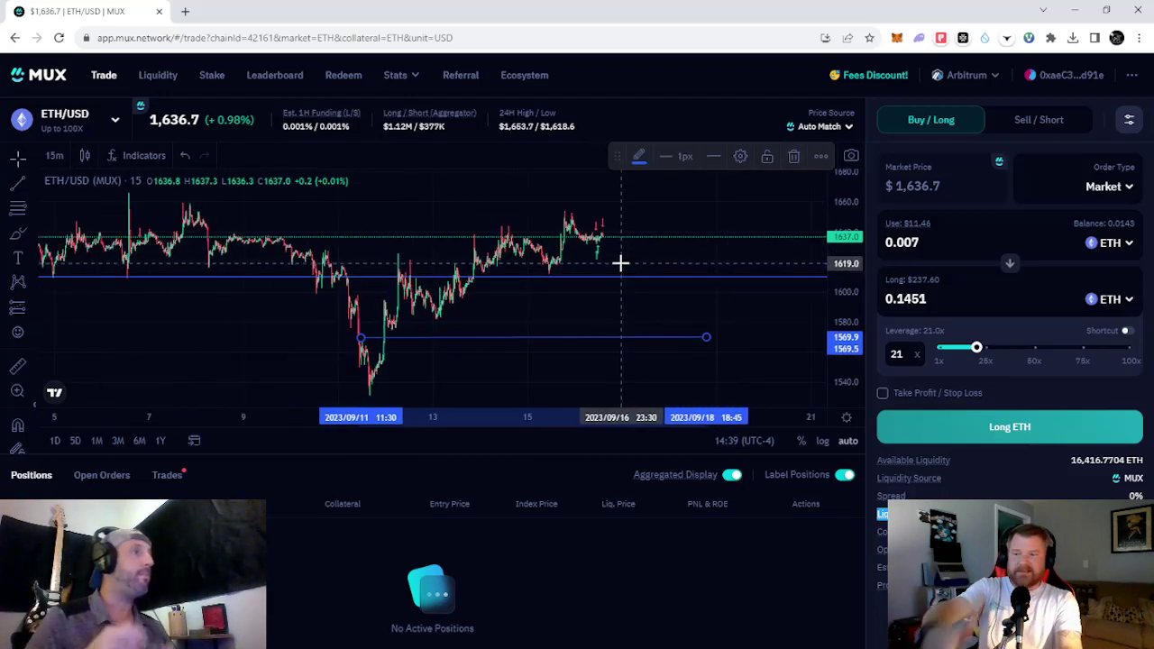
drag(615, 155, 571, 148)
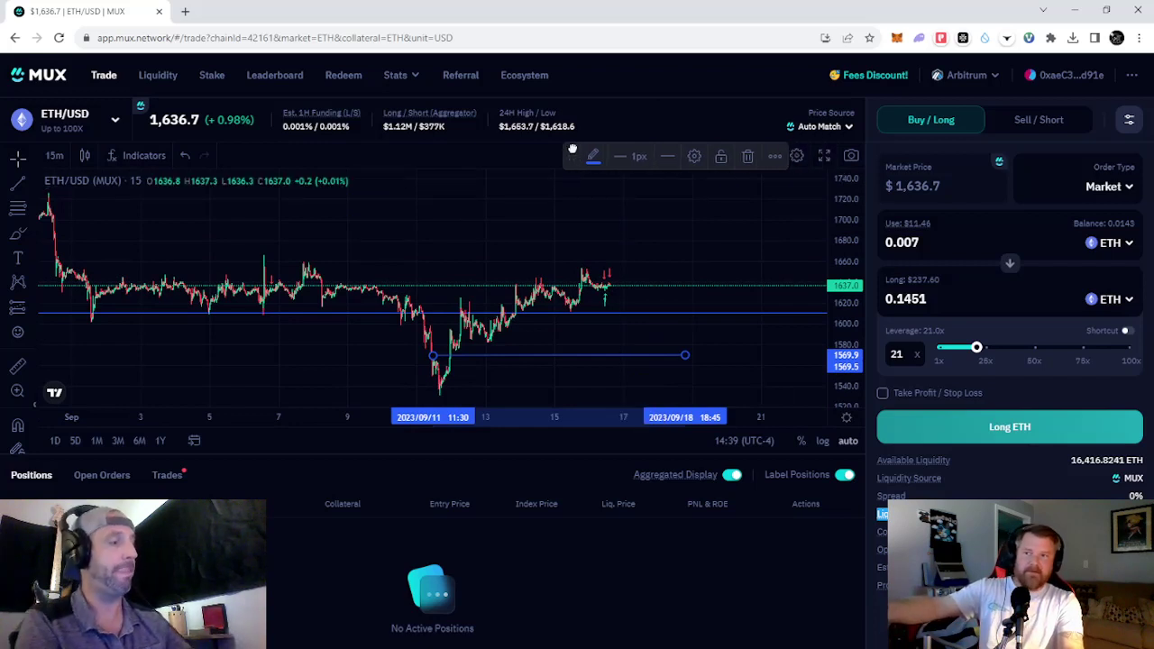
click(15, 162)
click(51, 188)
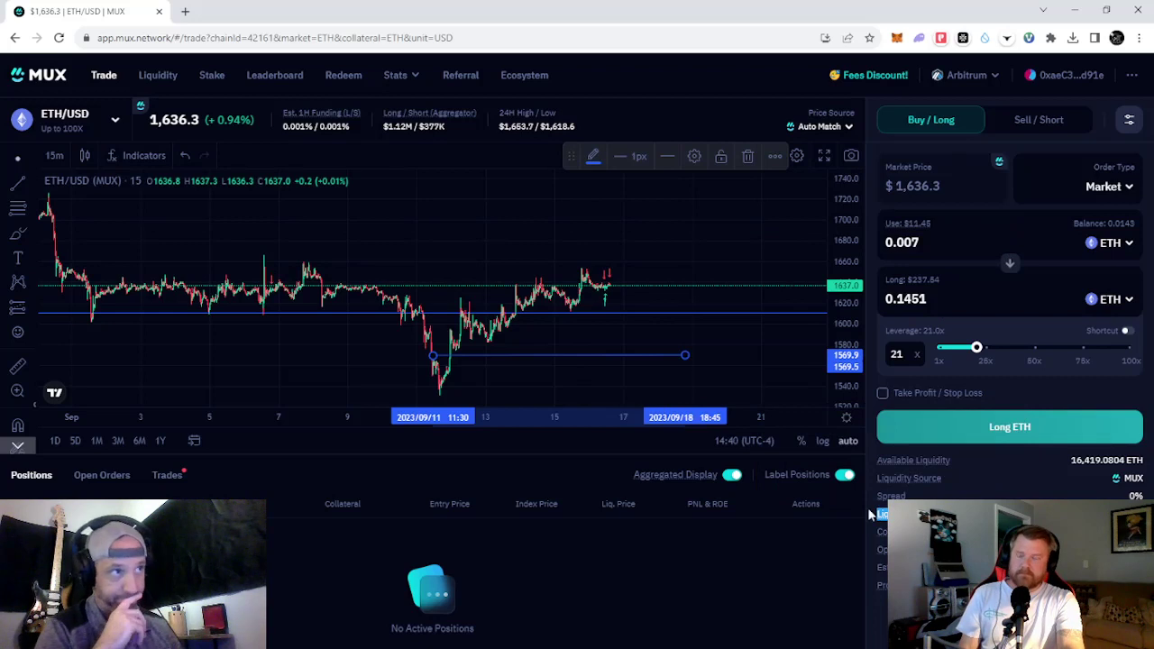
mouse_move(881, 514)
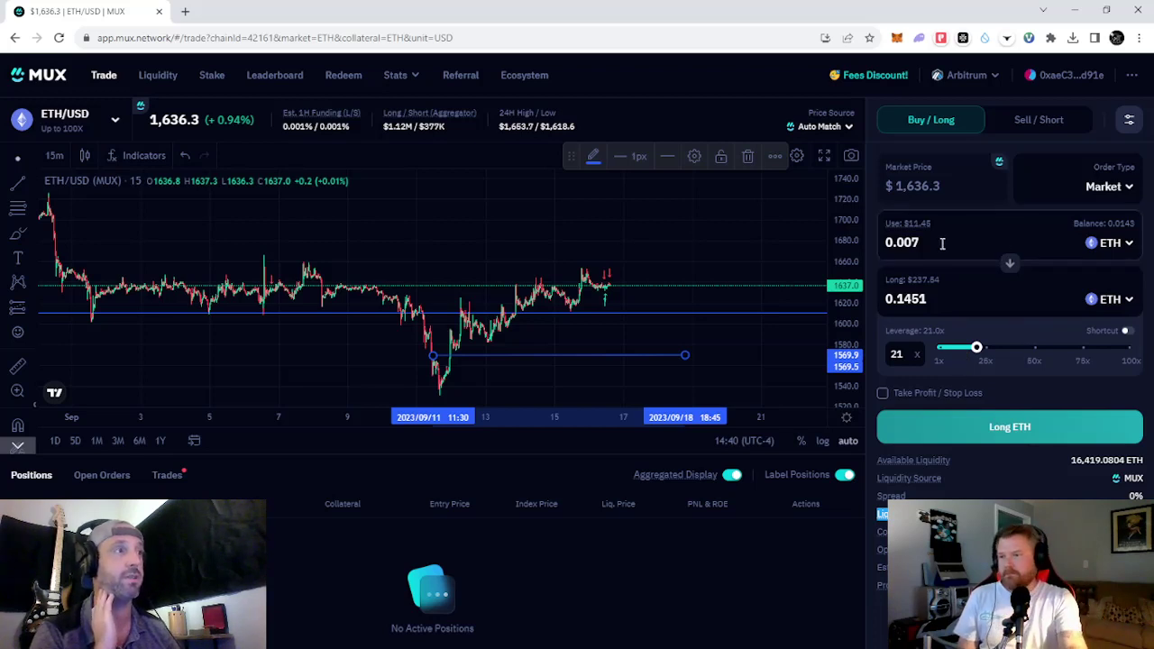
mouse_move(944, 280)
mouse_down()
mouse_move(890, 282)
mouse_move(944, 282)
mouse_up()
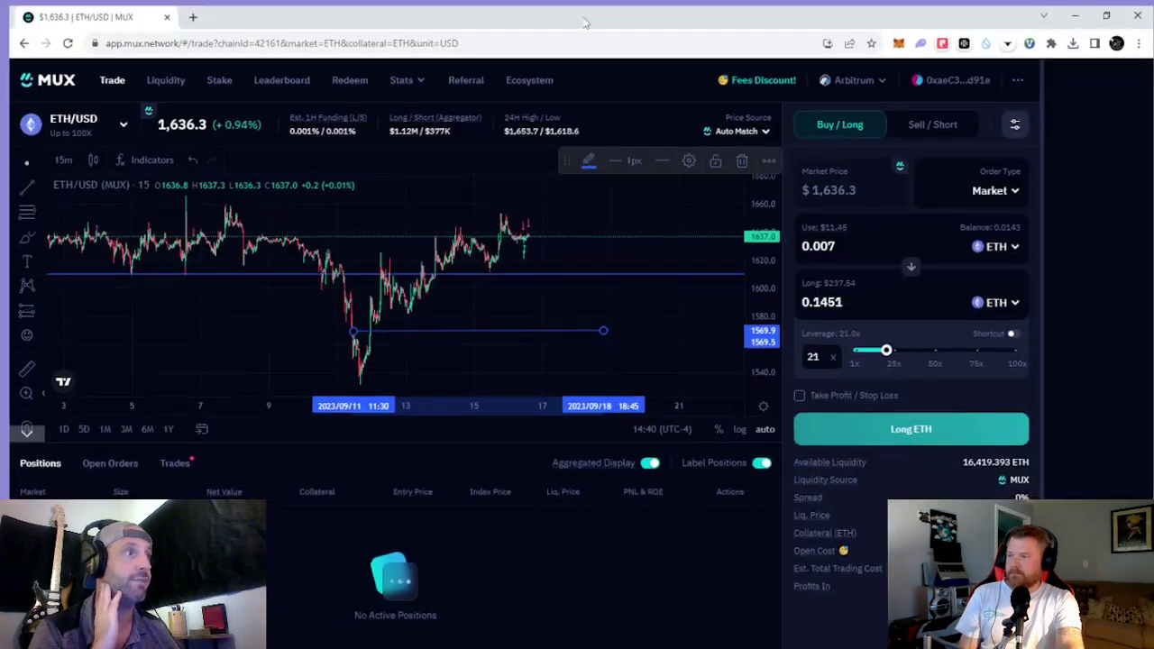
drag(887, 11, 553, 47)
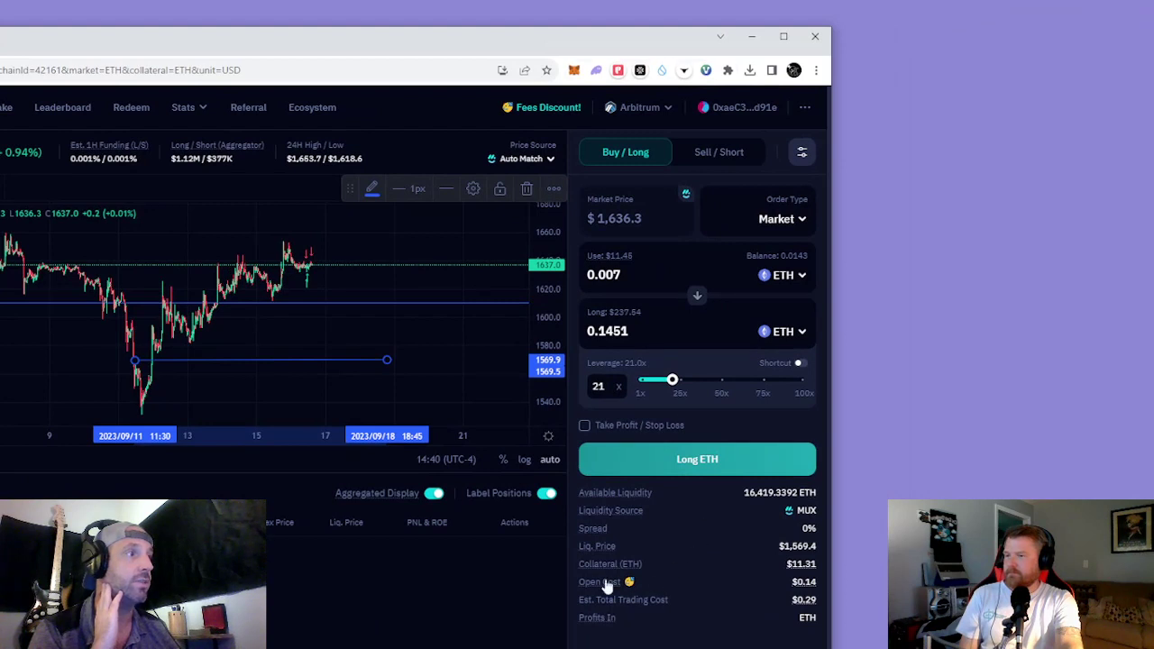
drag(582, 546, 817, 542)
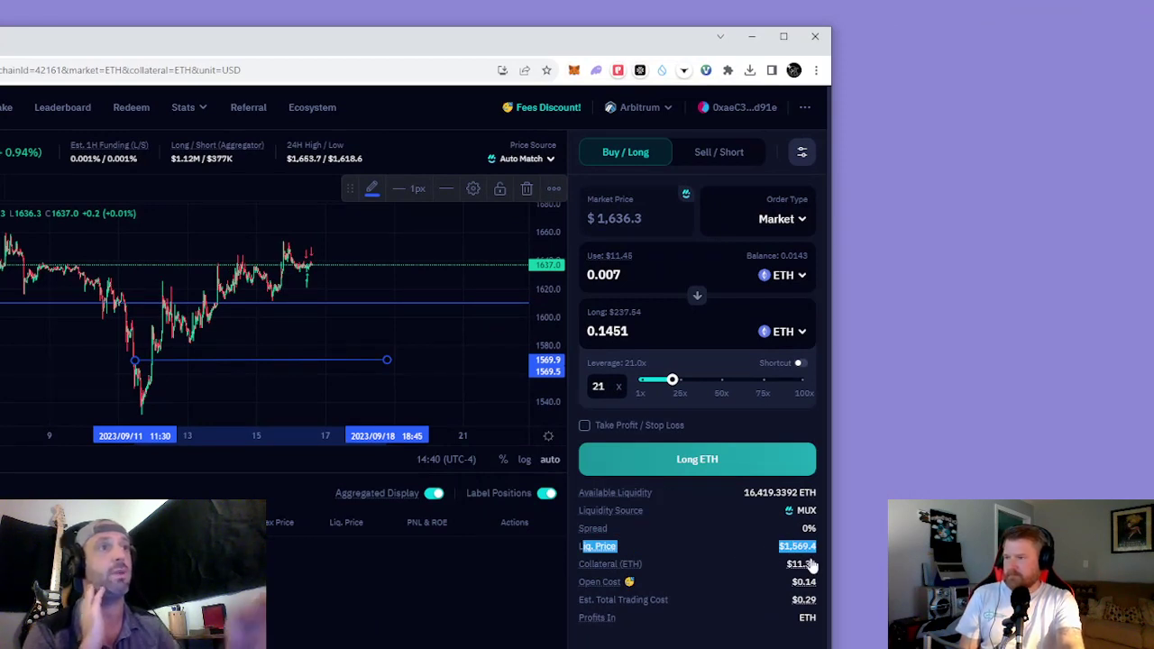
mouse_move(797, 562)
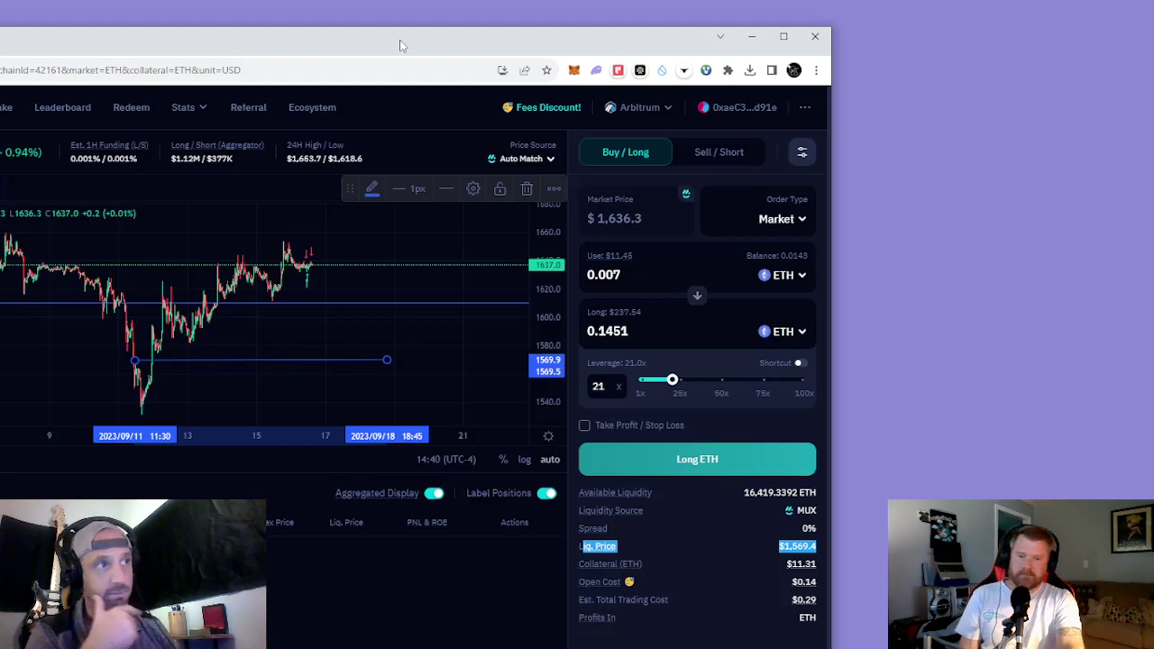
drag(402, 46, 458, 45)
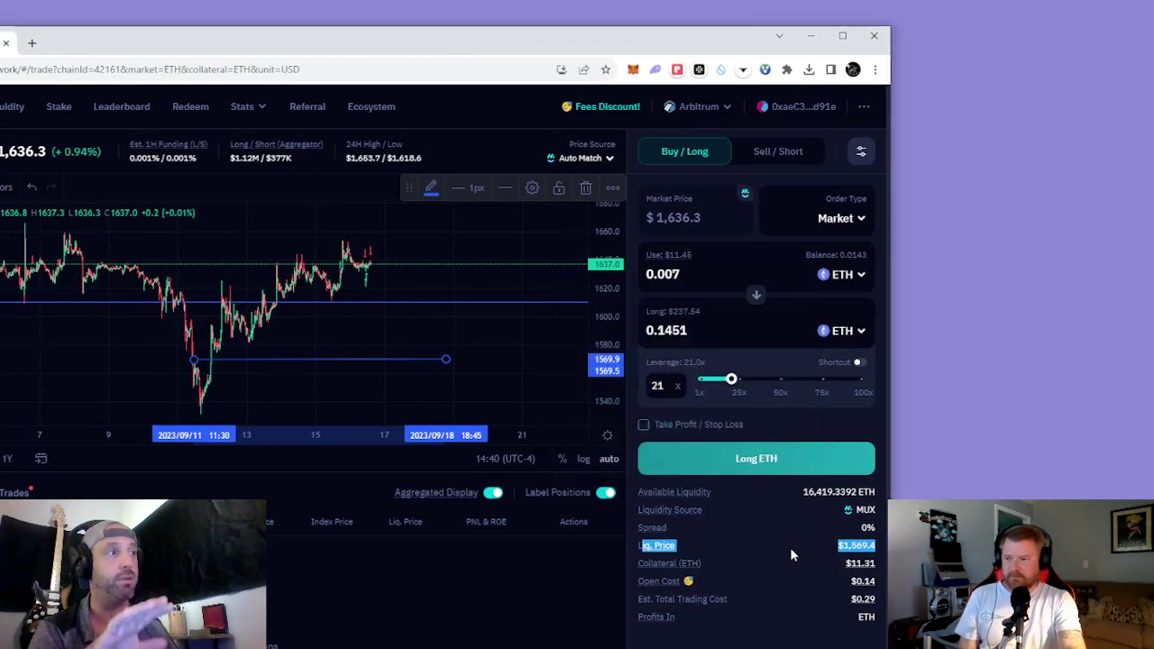
mouse_move(682, 568)
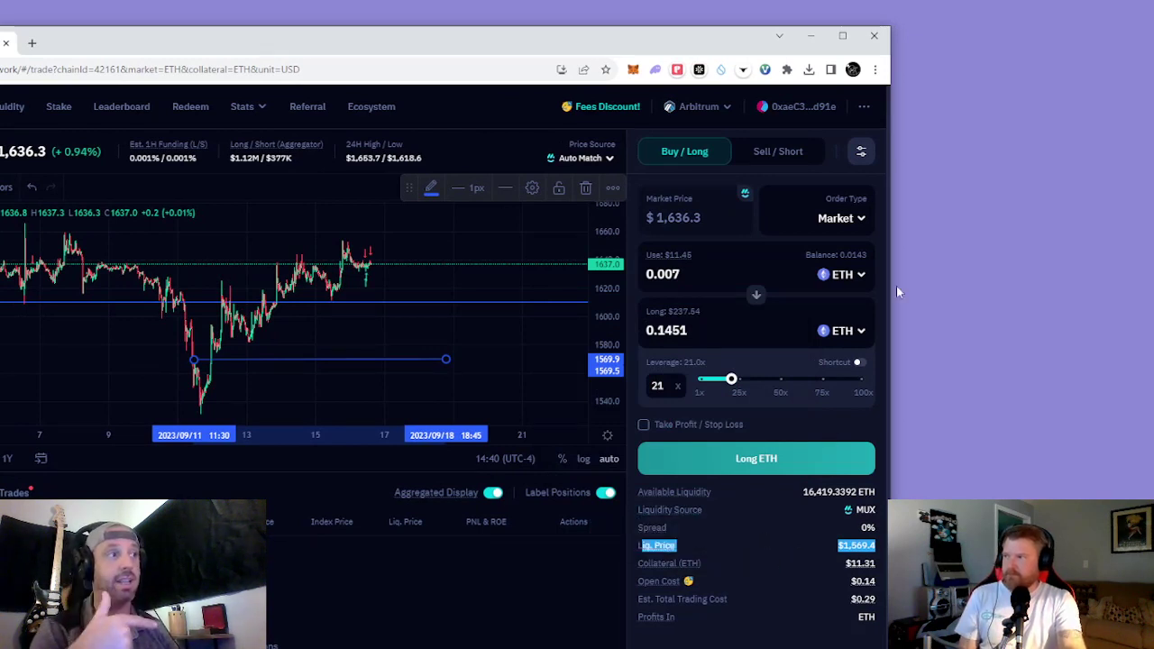
click(842, 36)
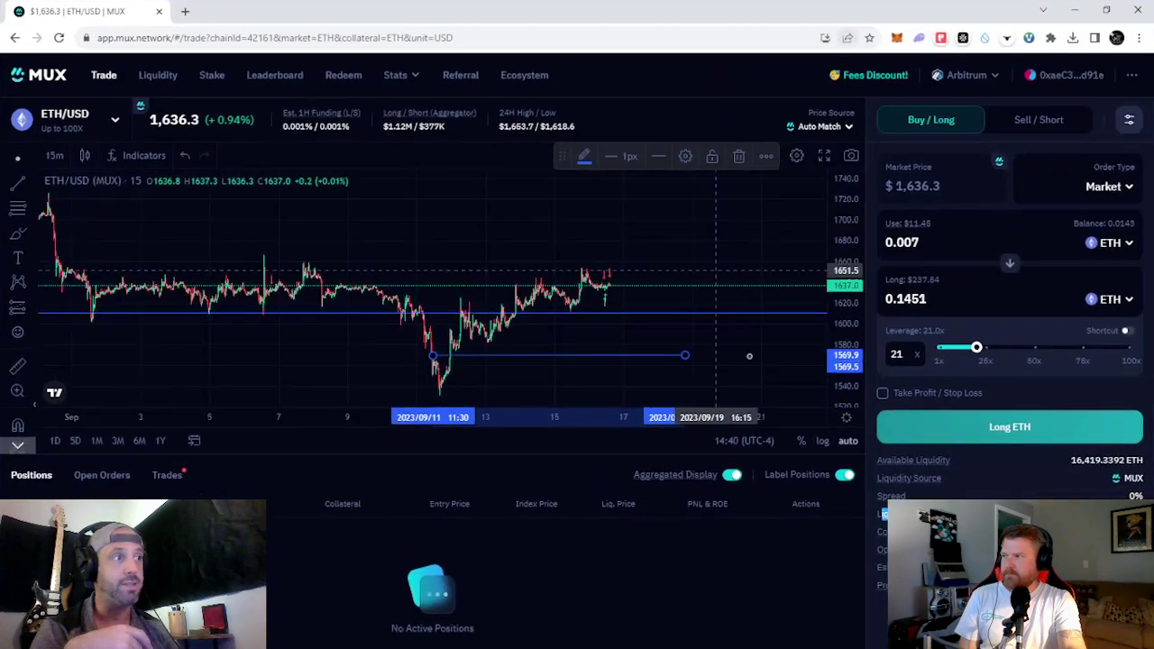
click(882, 396)
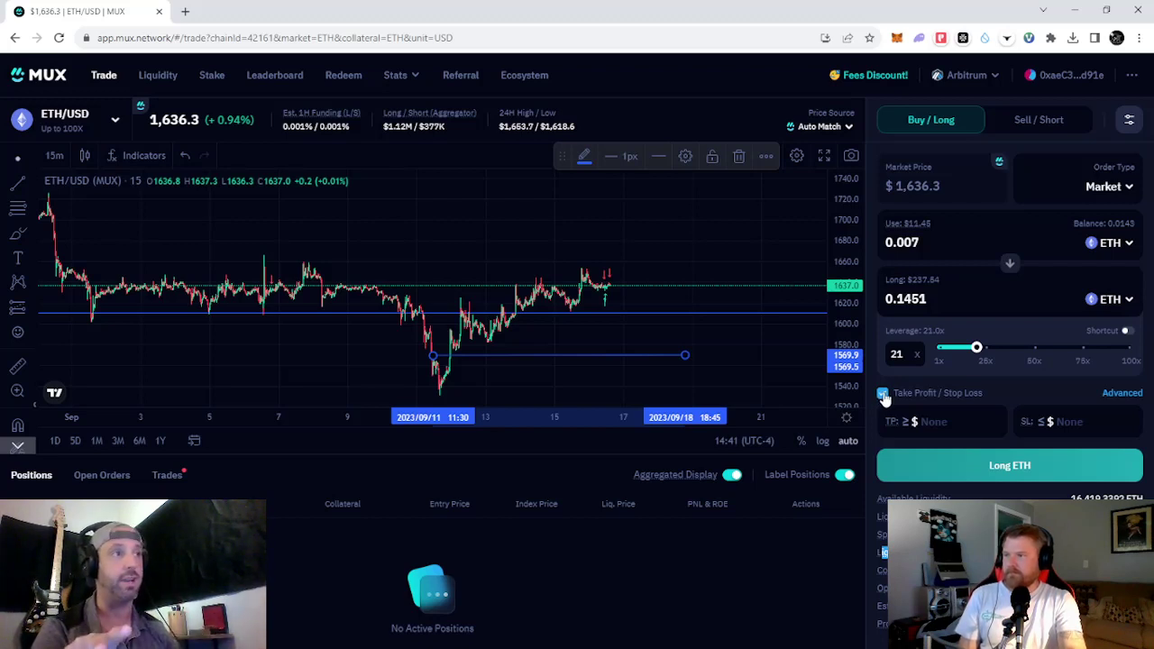
click(884, 395)
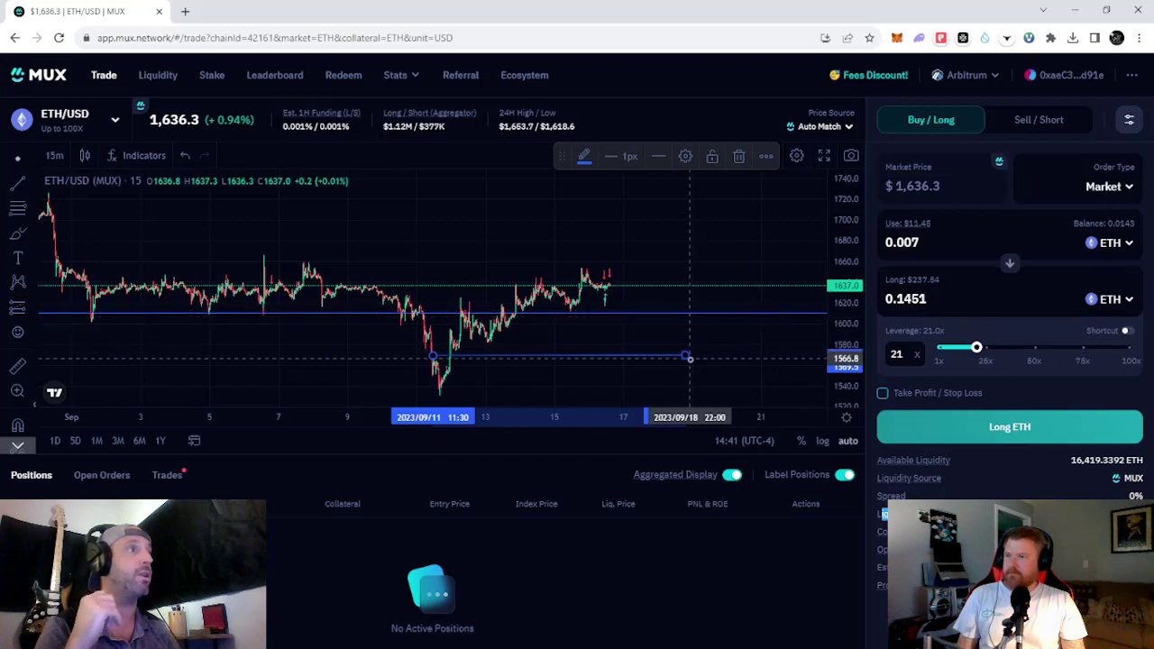
- Place the 21x long market order and approve the transaction in MetaMask
click(1015, 428)
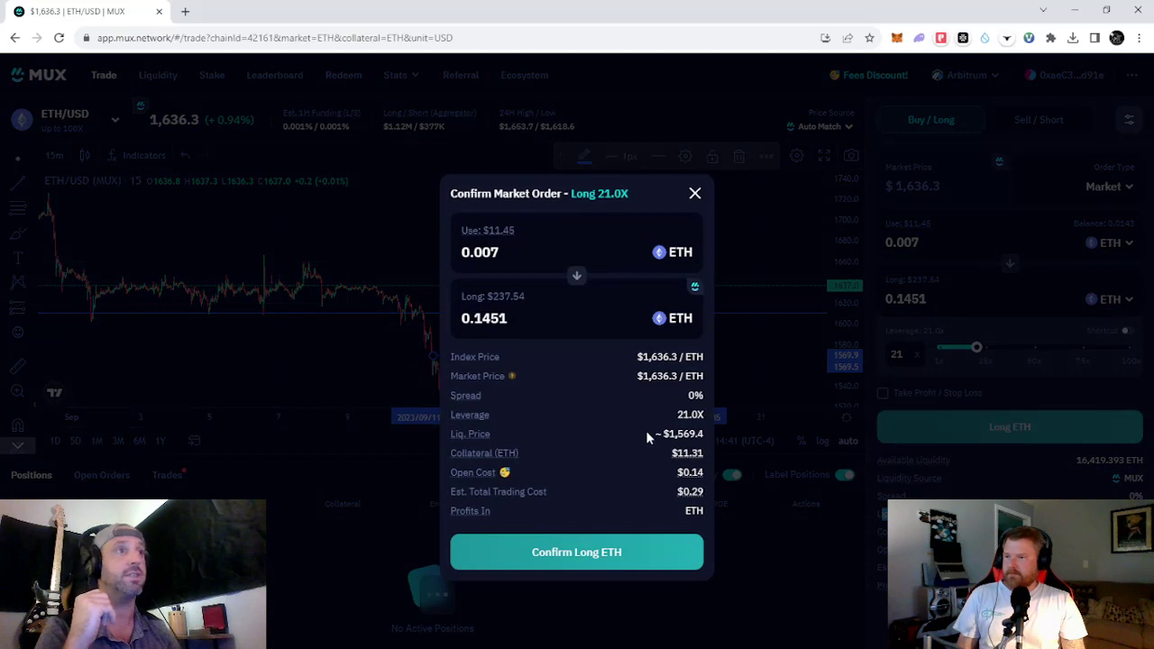
click(587, 551)
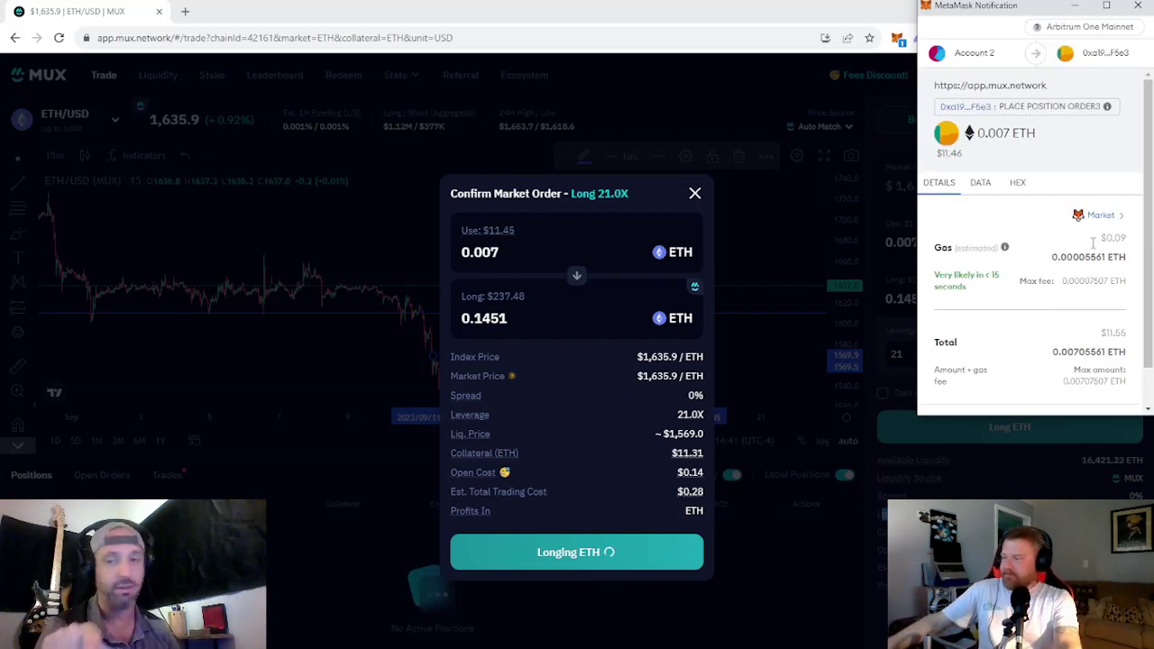
scroll(1079, 275, down, 1)
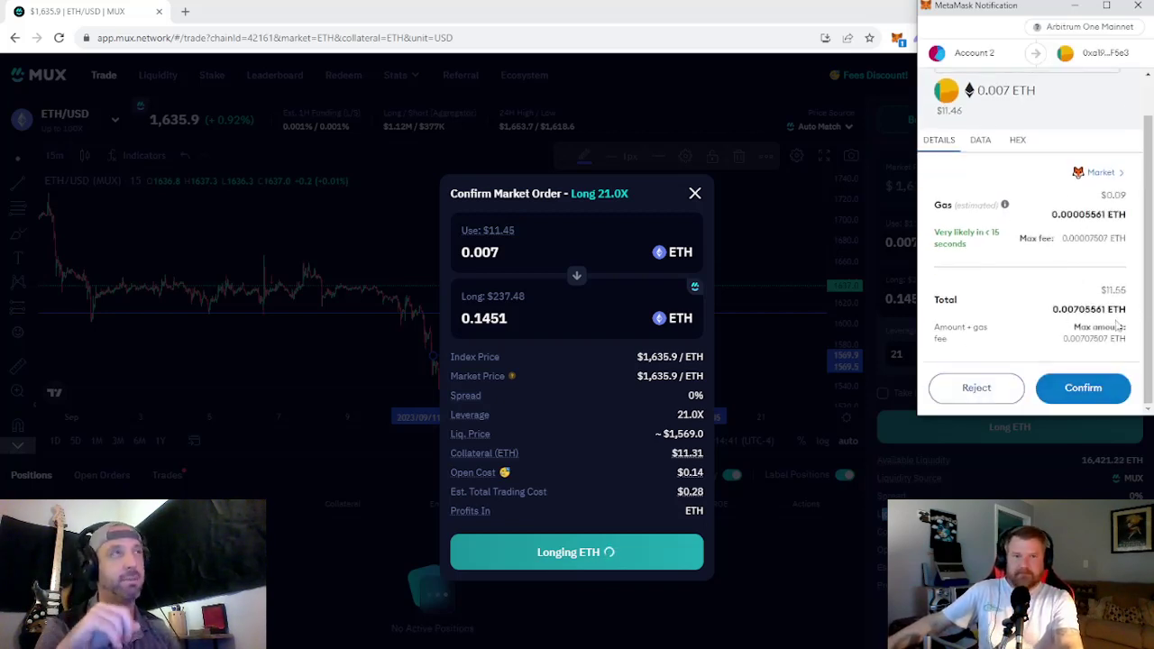
click(1088, 402)
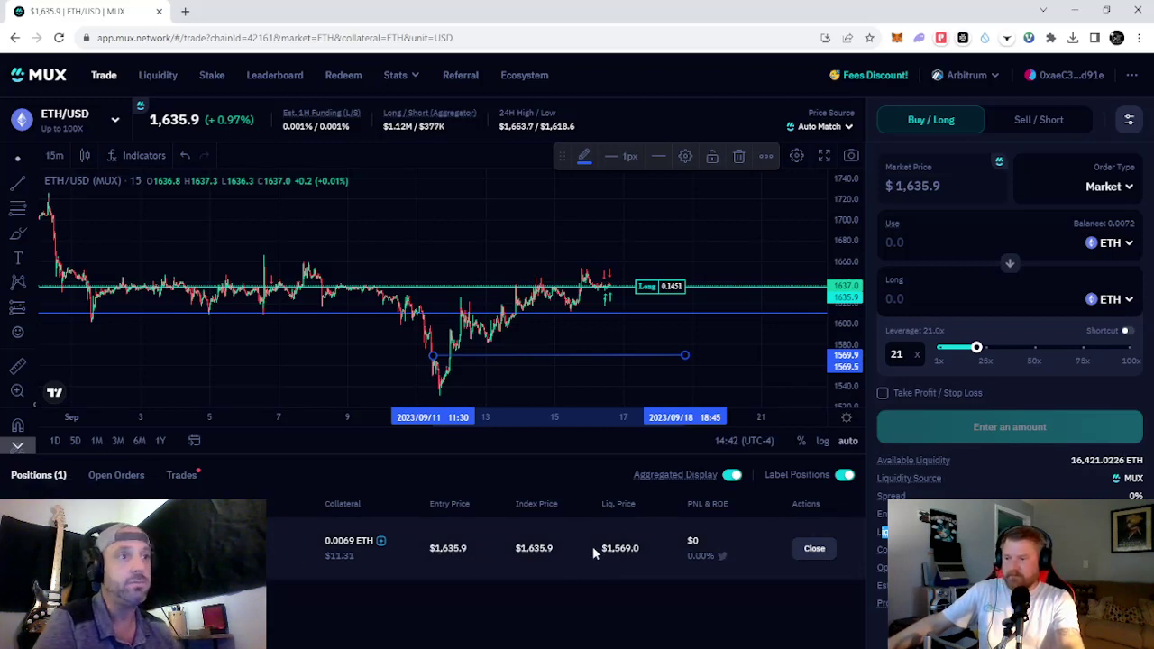
drag(593, 553, 637, 549)
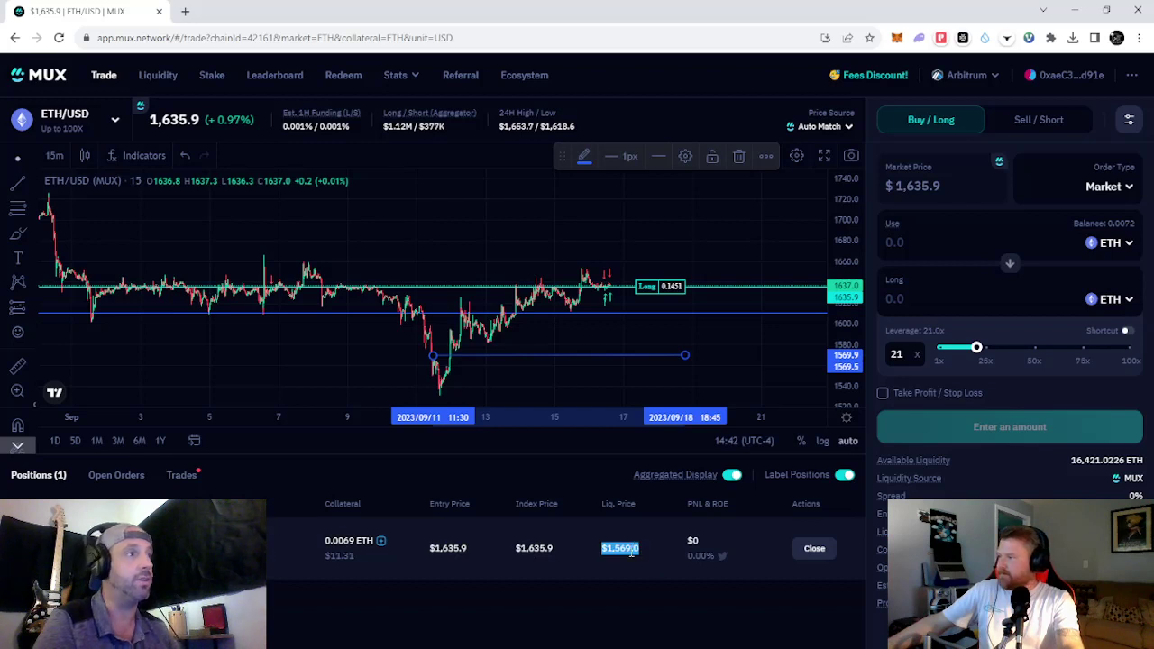
click(597, 561)
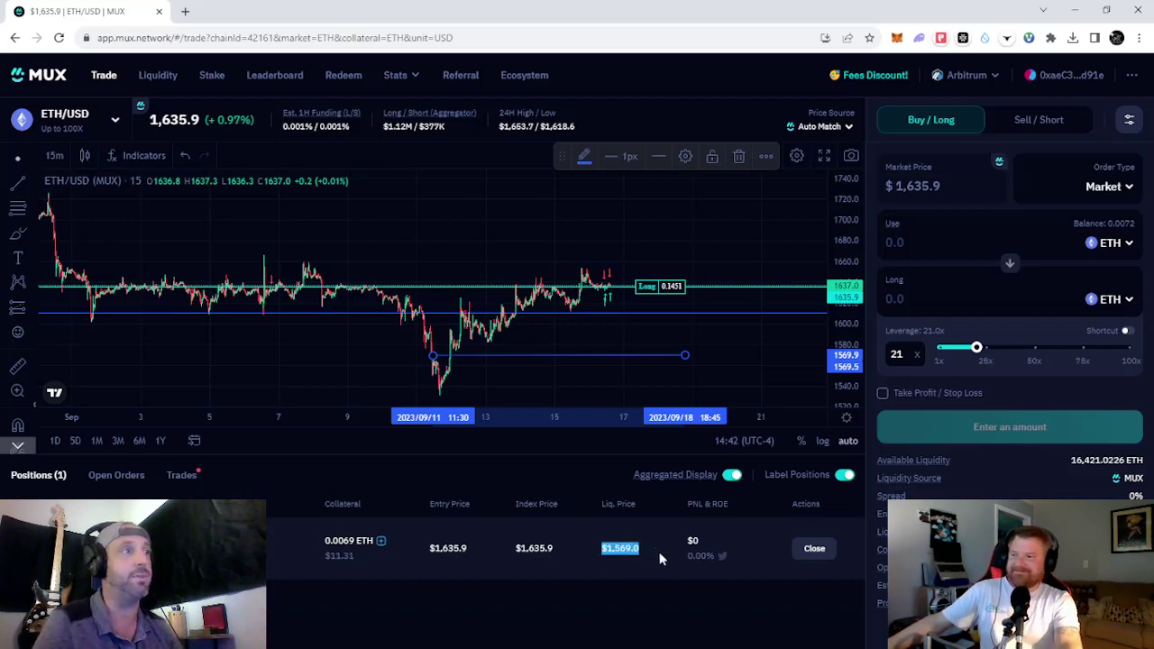
click(586, 557)
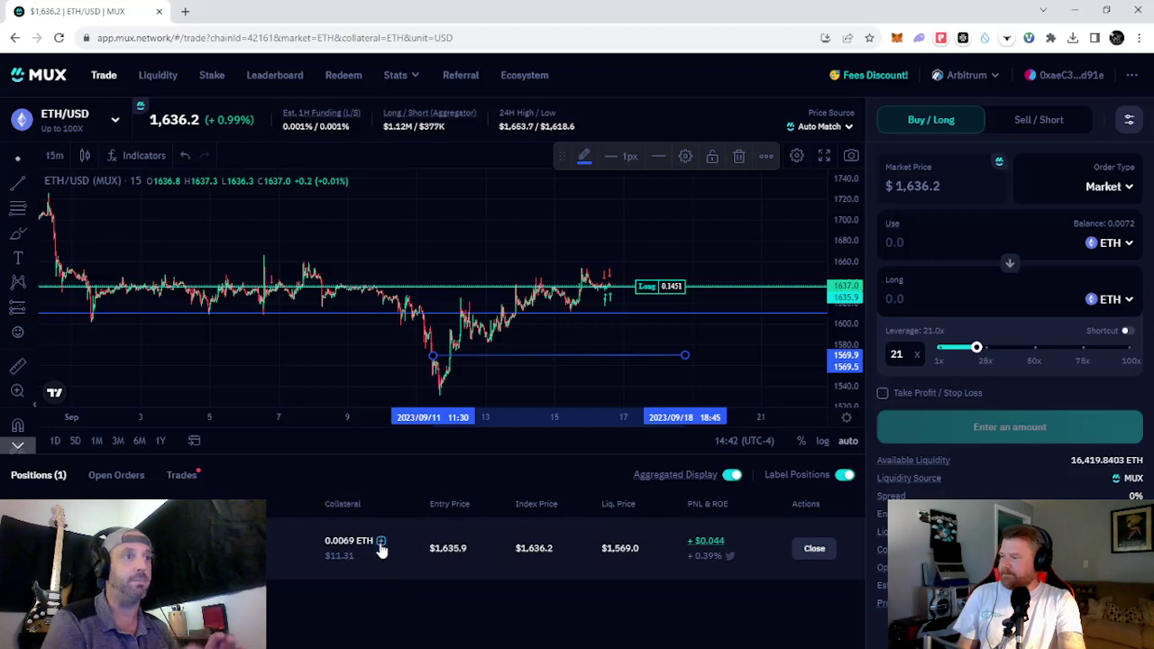
click(380, 544)
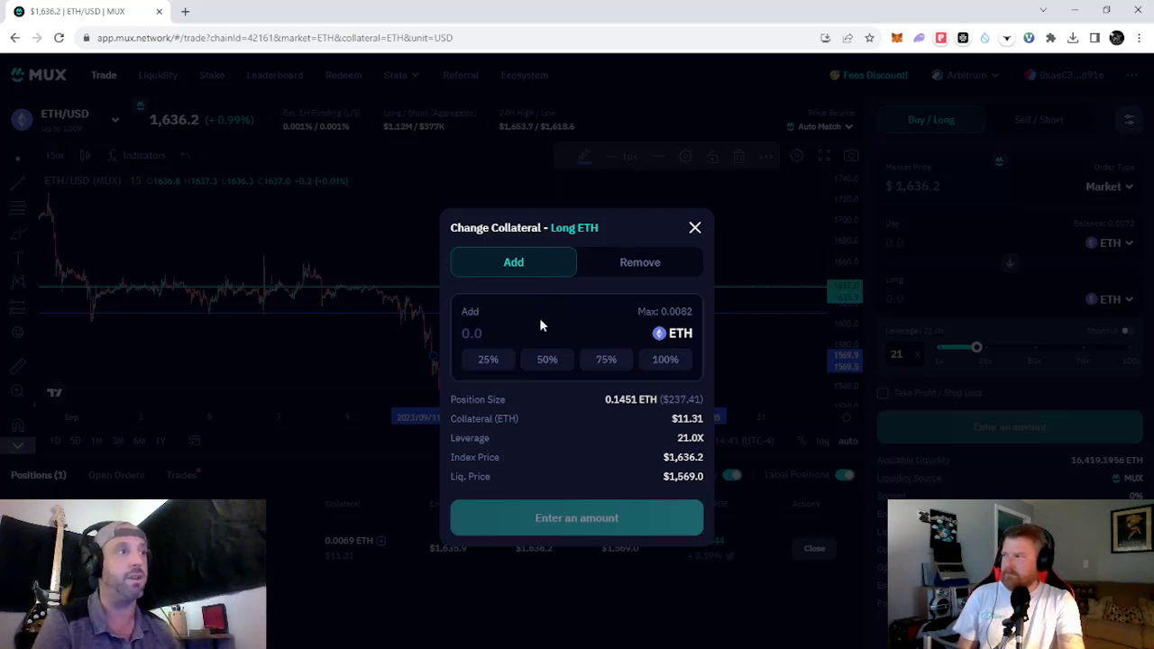
click(640, 267)
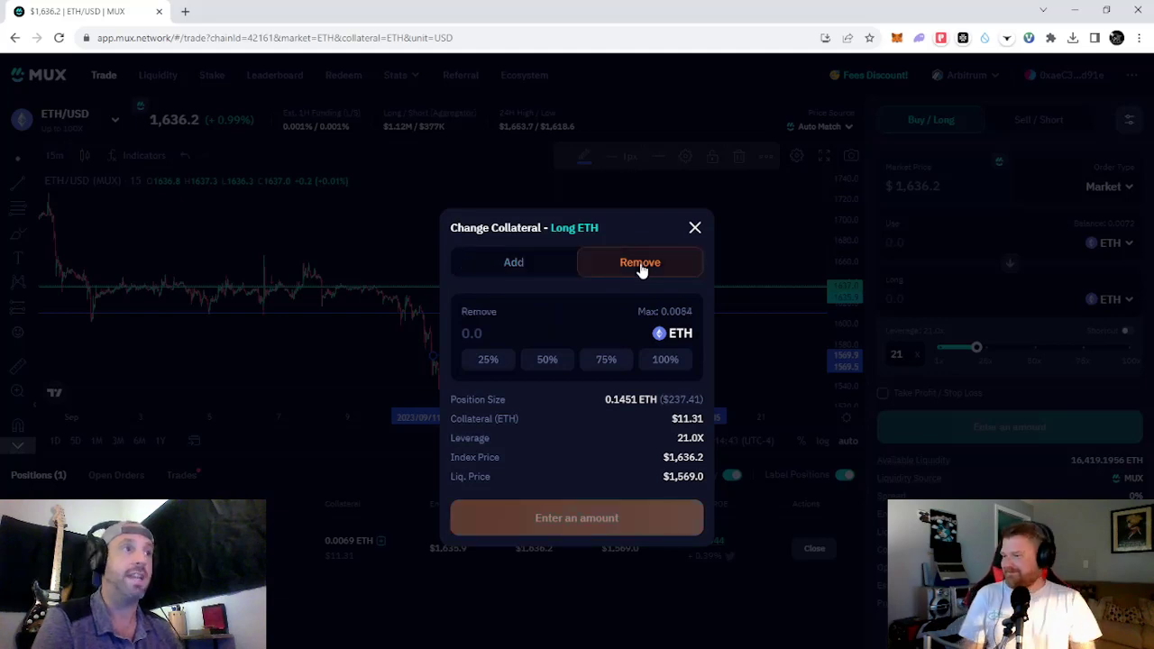
click(513, 261)
click(694, 227)
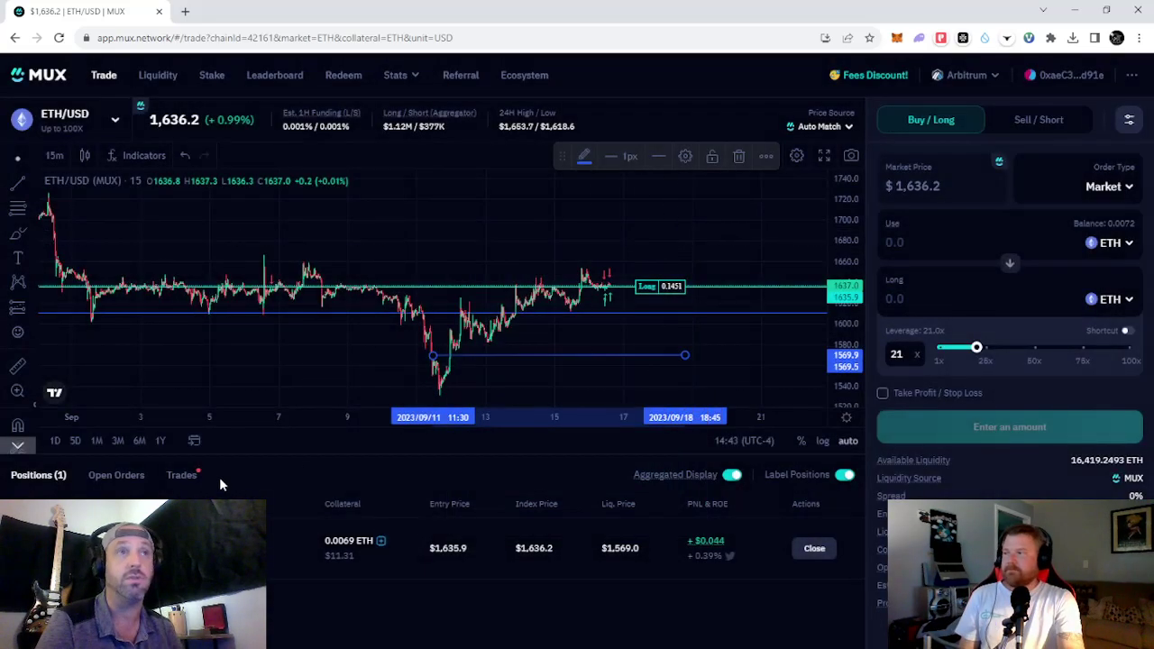